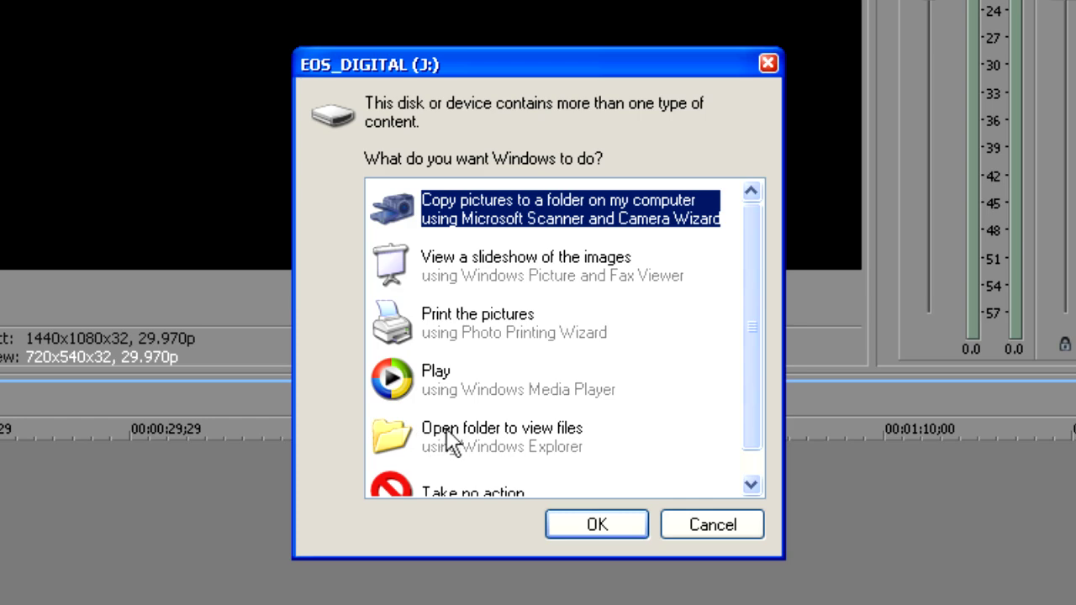
Dismiss AutoPlay, refresh Explorer, and preview A003_C005_072159_001.R3D and A005_C001_0721V7_001.R3D.
click(710, 525)
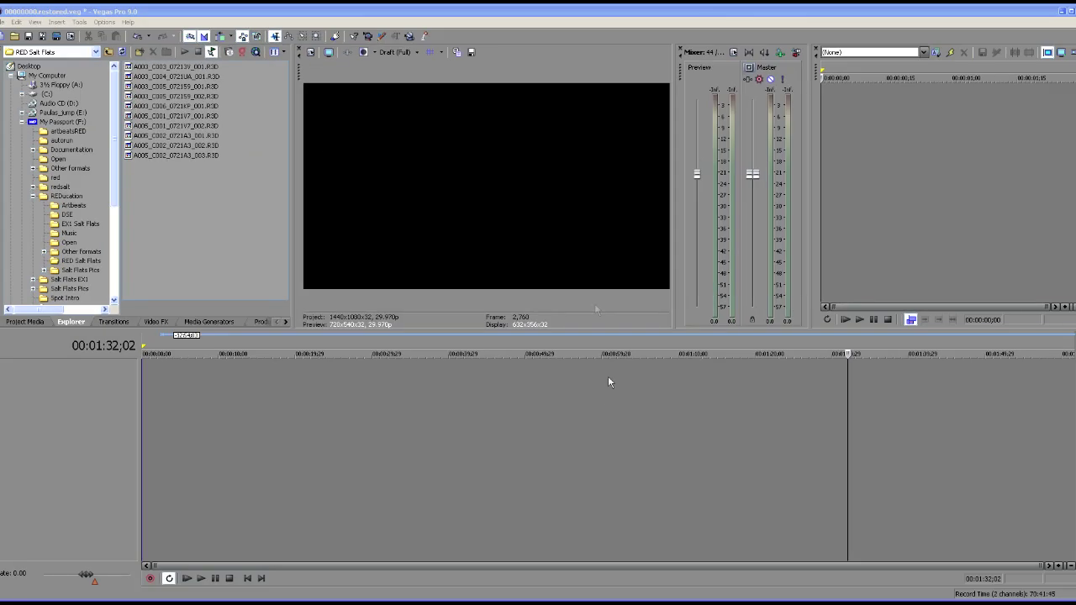
click(123, 52)
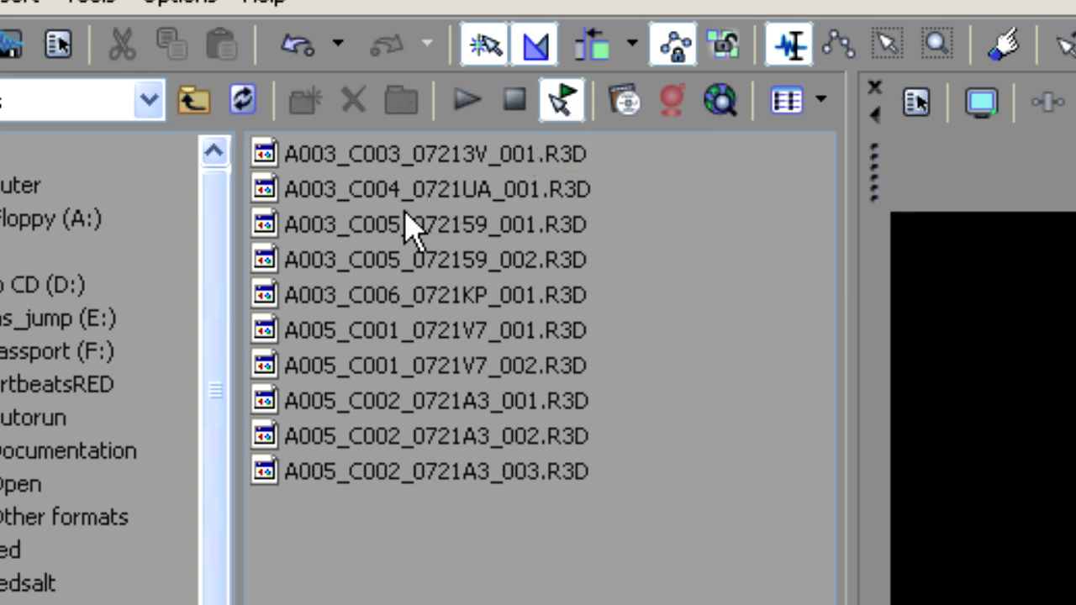
click(368, 227)
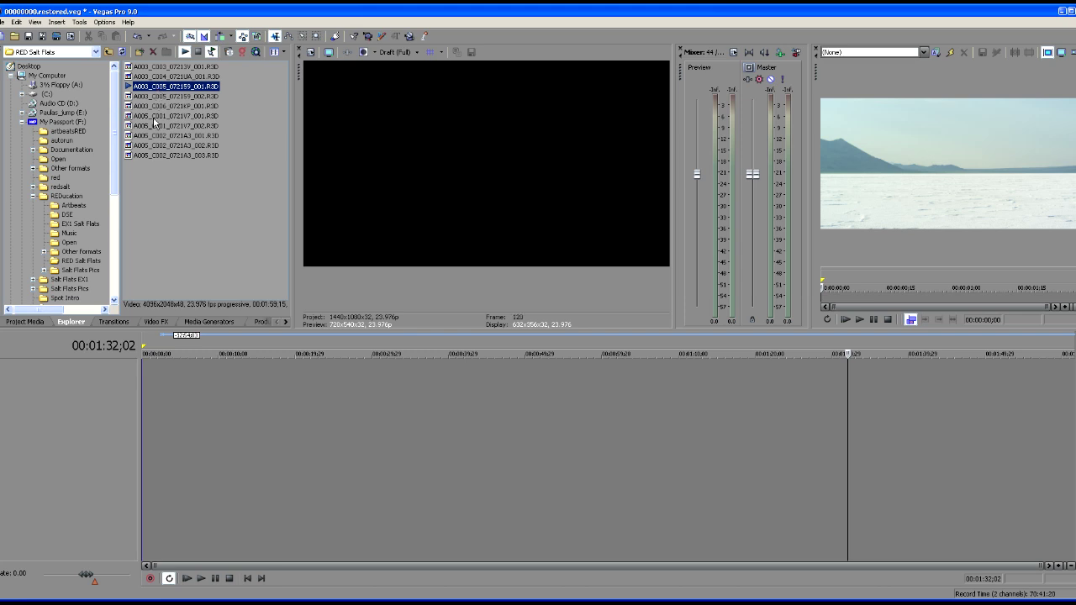
click(153, 118)
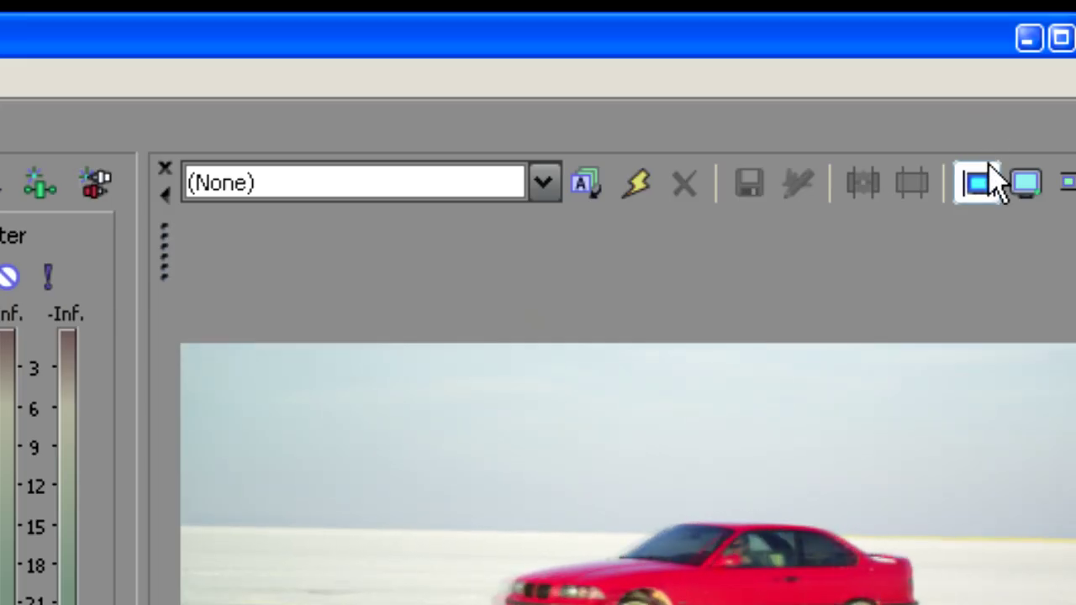
Clear the Trimmer, then preview A005_C001_0721V7_002.R3D and drag it onto the timeline.
click(991, 183)
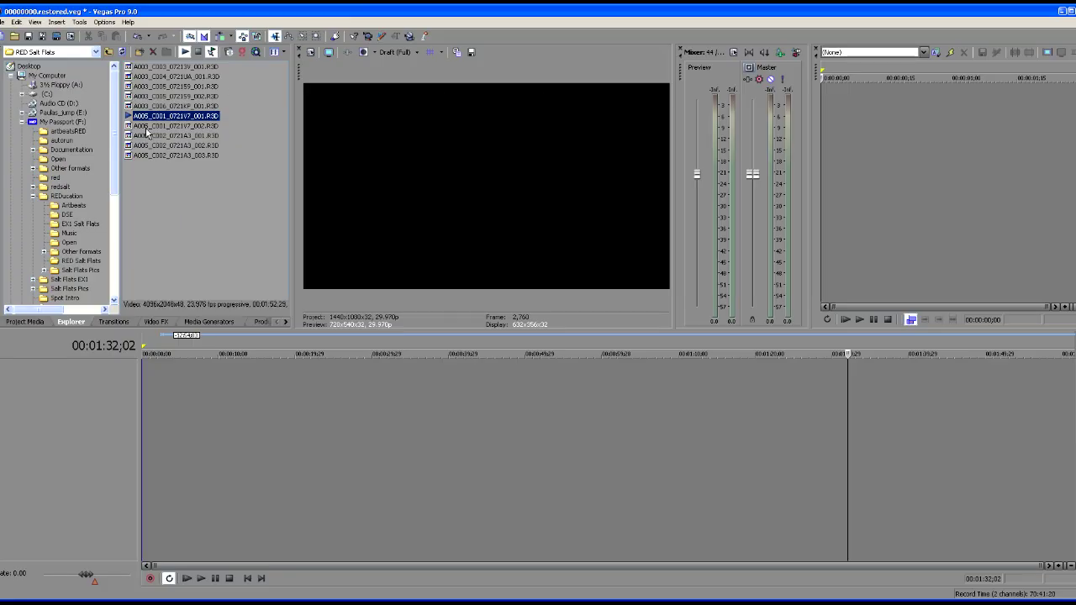
click(147, 127)
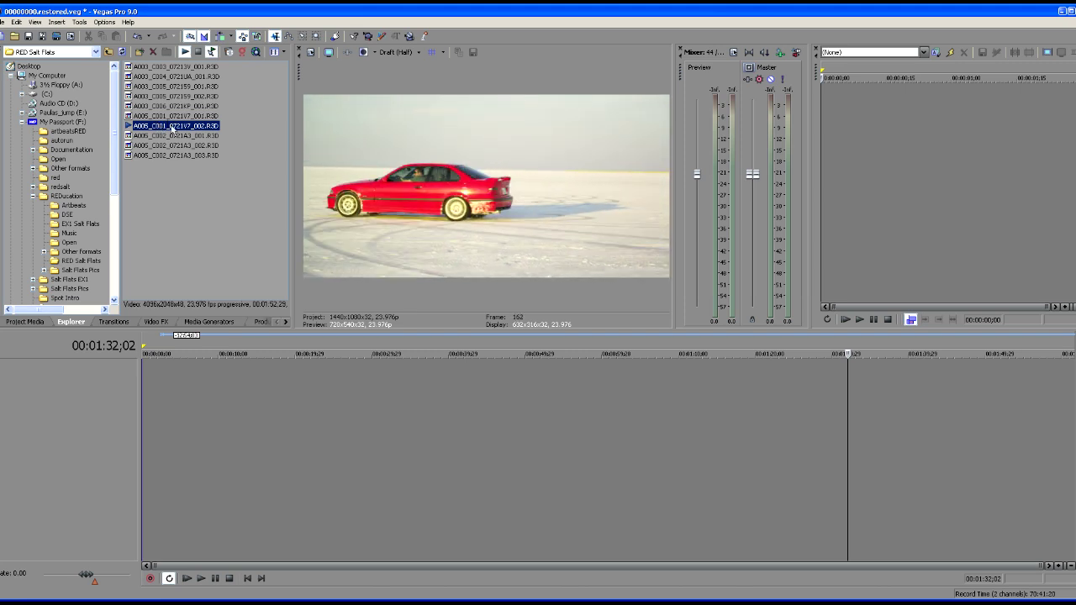
drag(158, 126, 212, 370)
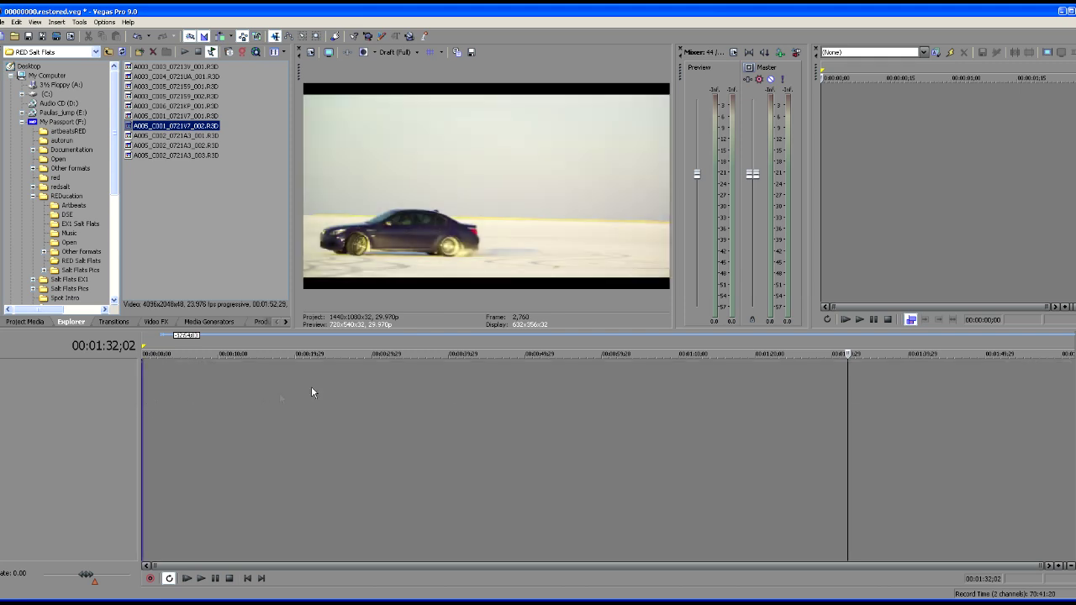
Preview A005_C002_0721A3_001 and _002, then pick A003_C005_072159_001.R3D.
click(157, 136)
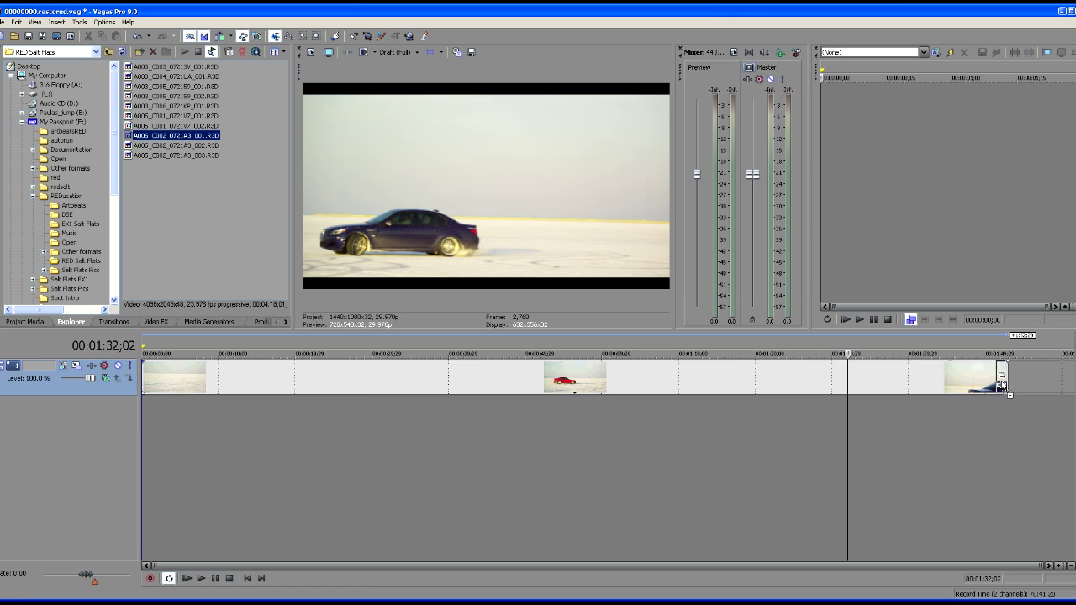
scroll(534, 375, down, 3)
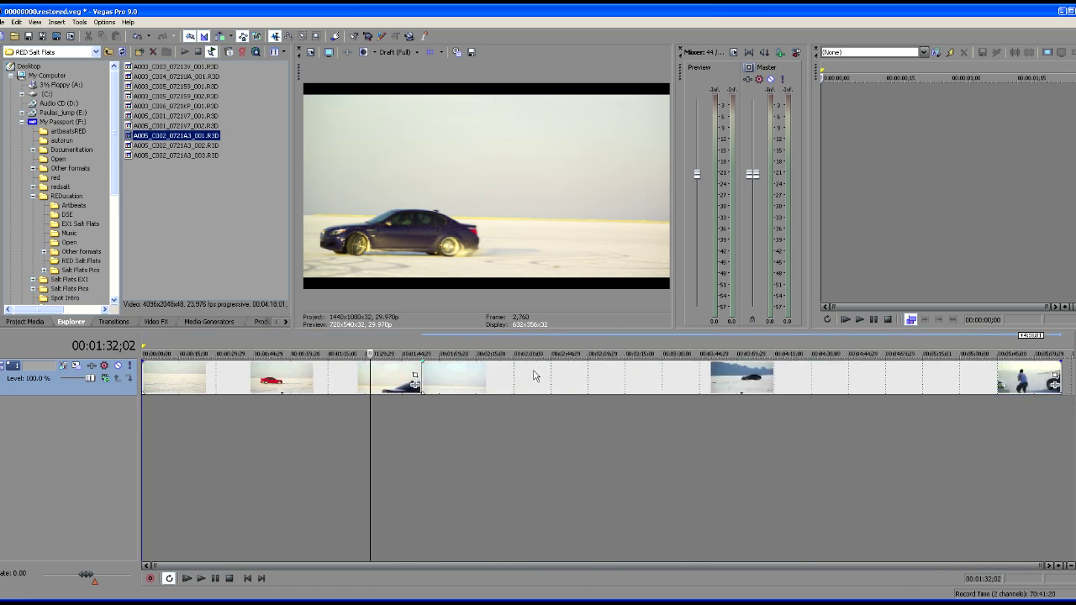
click(141, 146)
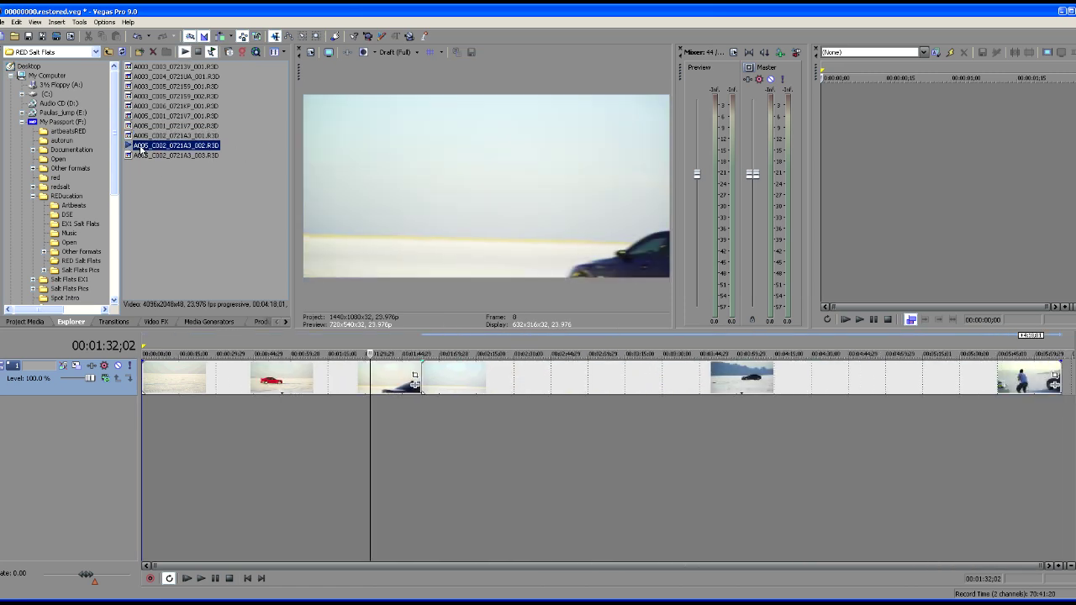
click(171, 86)
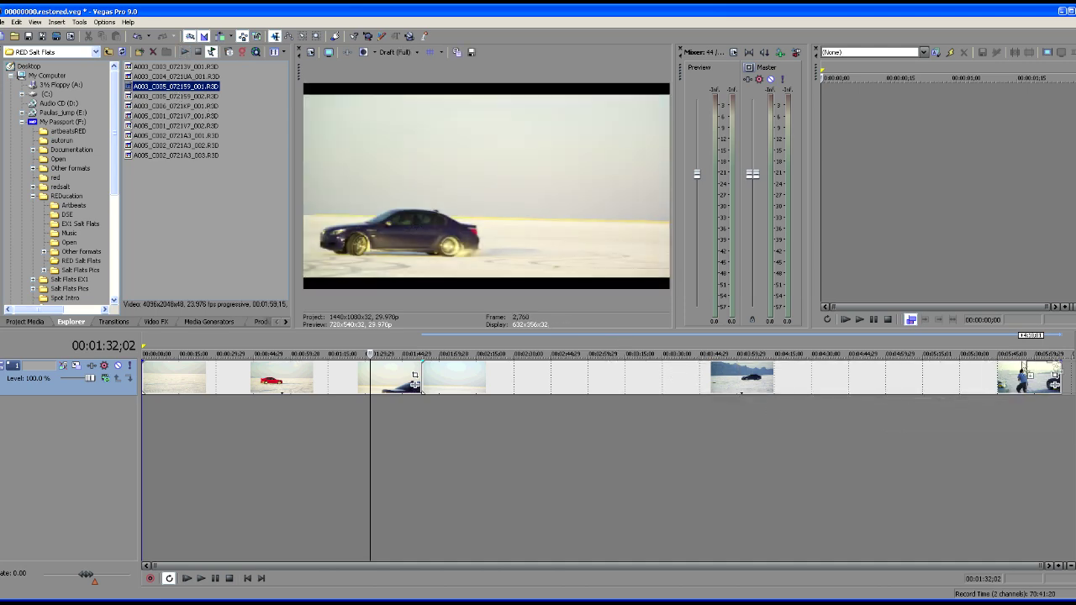
Check the timeline at 1:14, 2:04 and 6:31, then bring up the red-car event's options at 00:00:44;14.
scroll(1067, 385, down, 3)
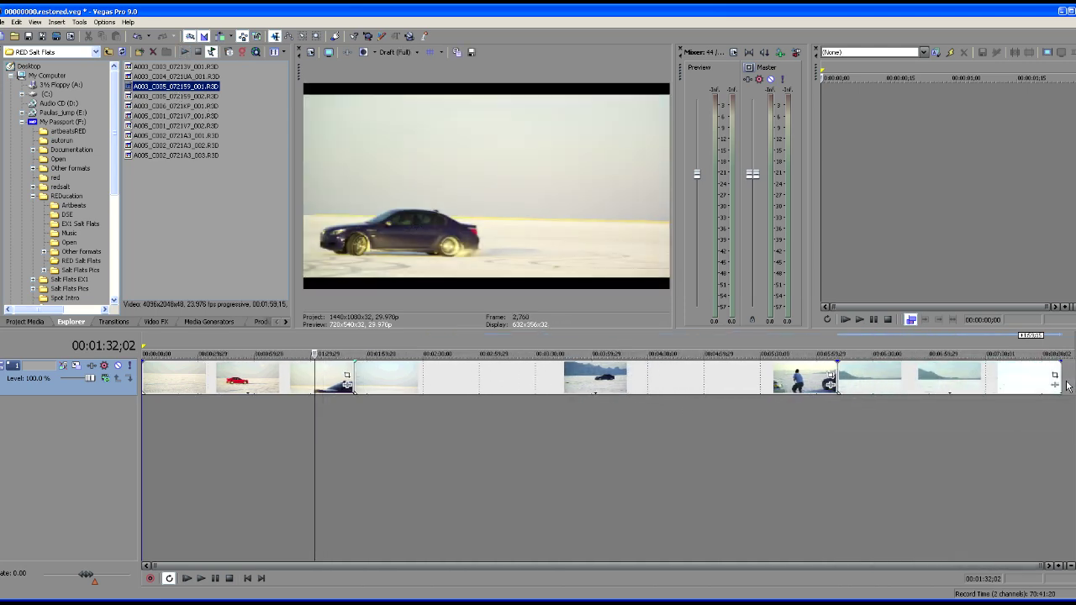
click(281, 394)
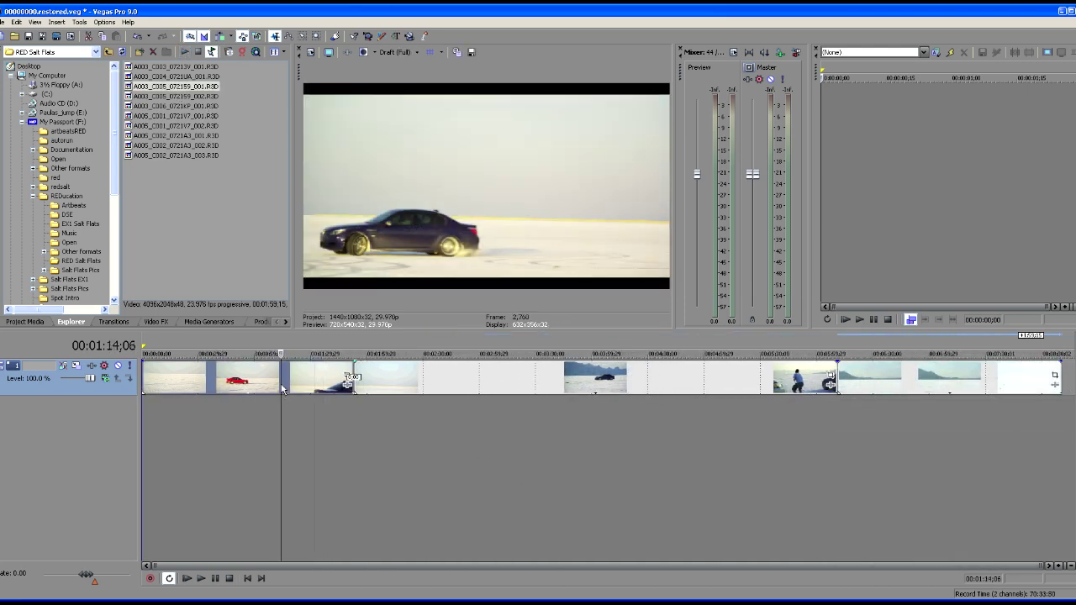
click(452, 385)
click(877, 385)
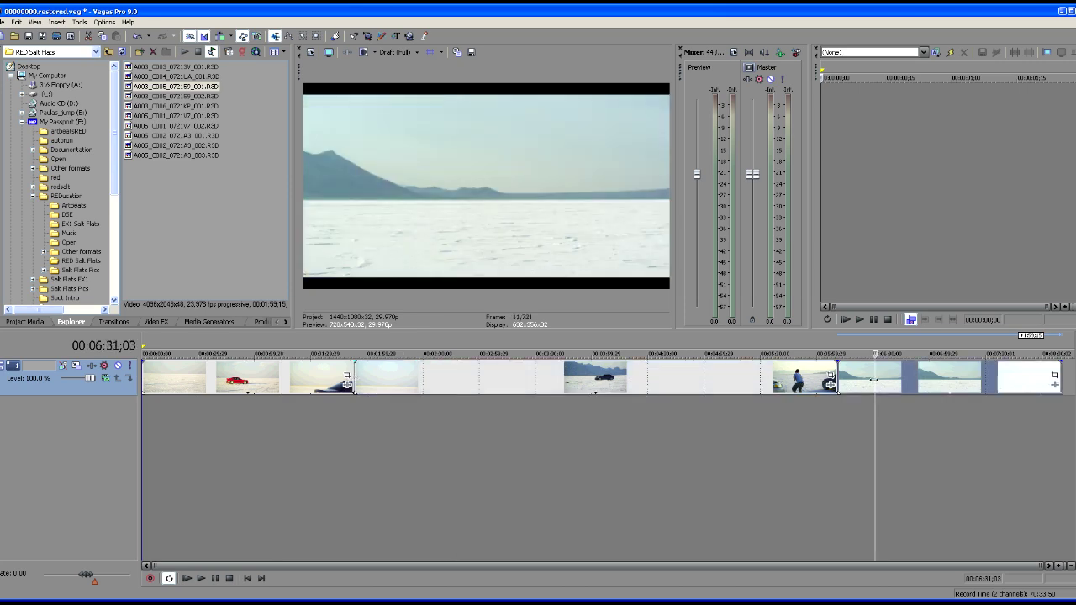
click(227, 381)
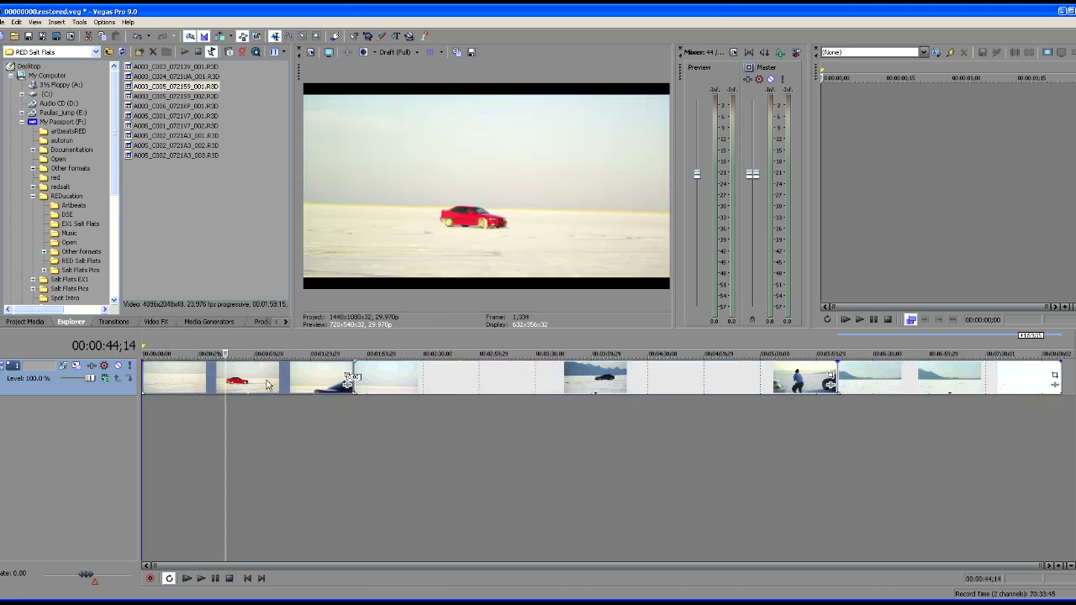
right_click(267, 385)
click(314, 369)
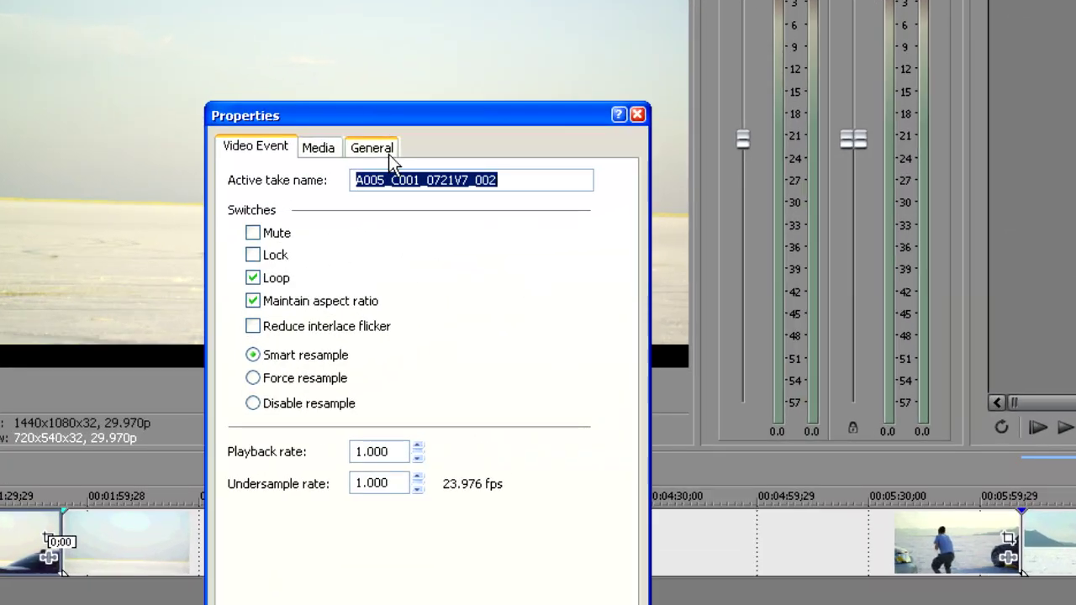
click(387, 152)
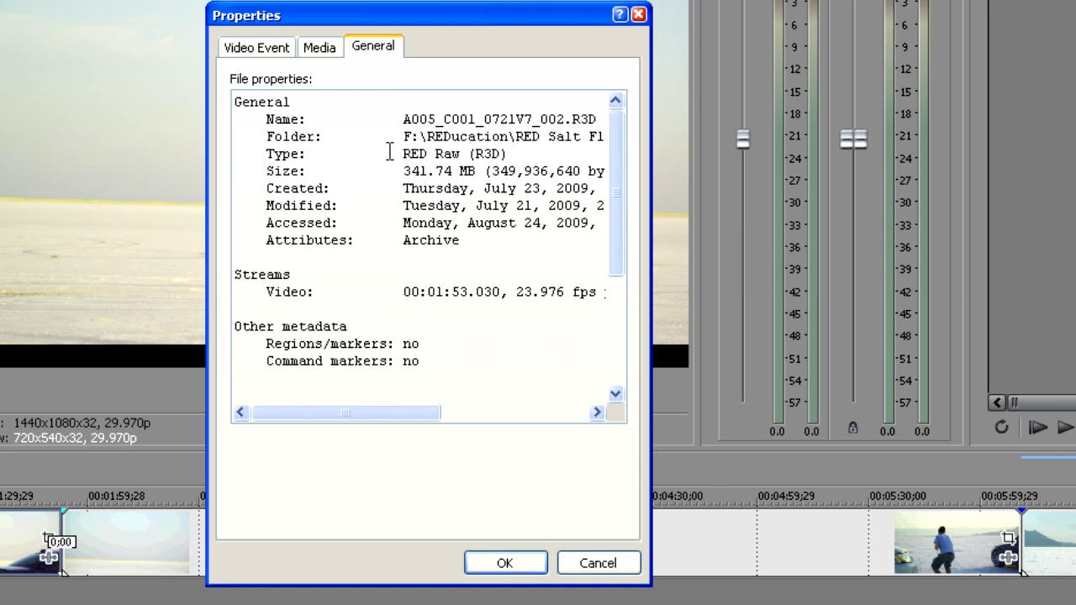
drag(389, 151, 538, 159)
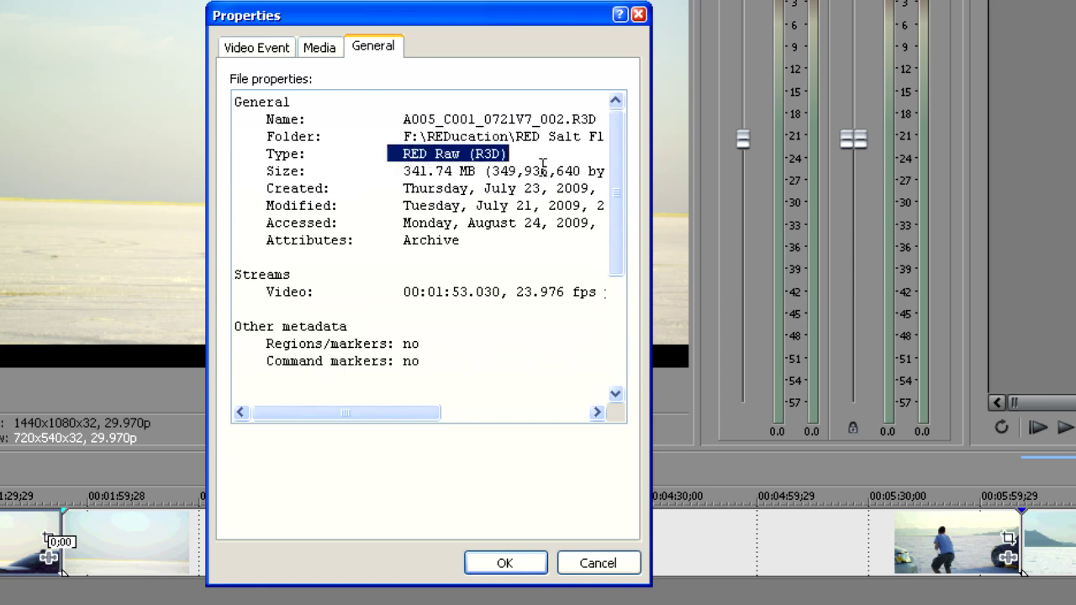
click(531, 156)
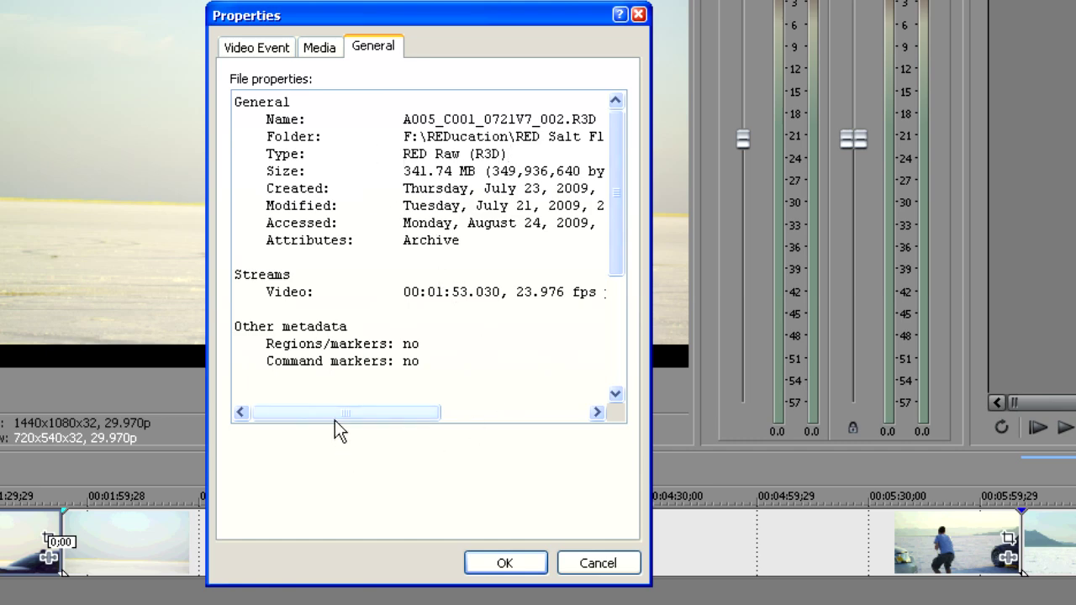
drag(335, 420, 497, 438)
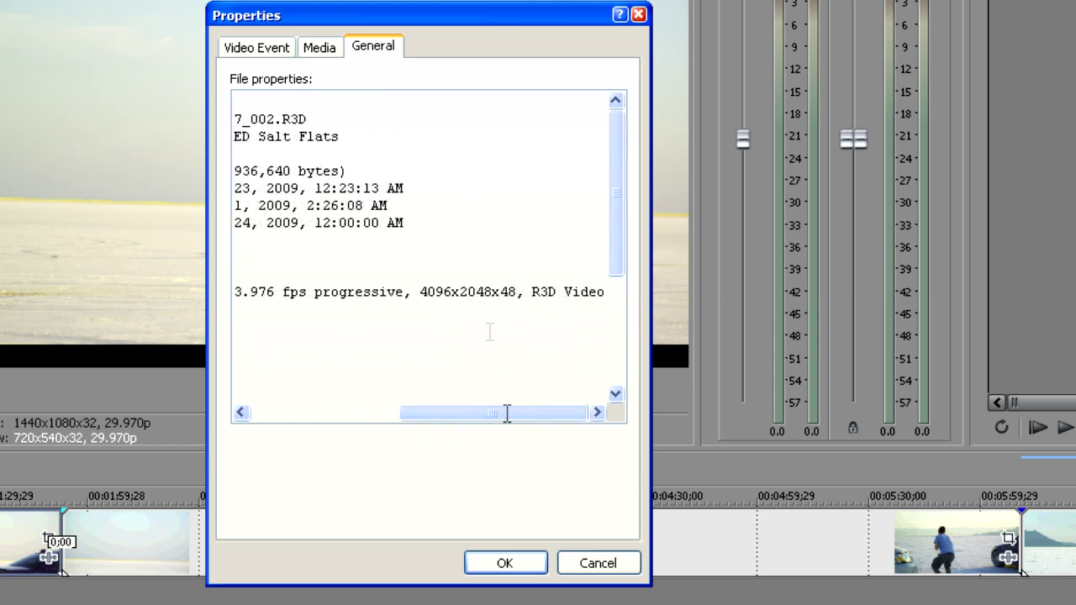
drag(428, 294, 533, 404)
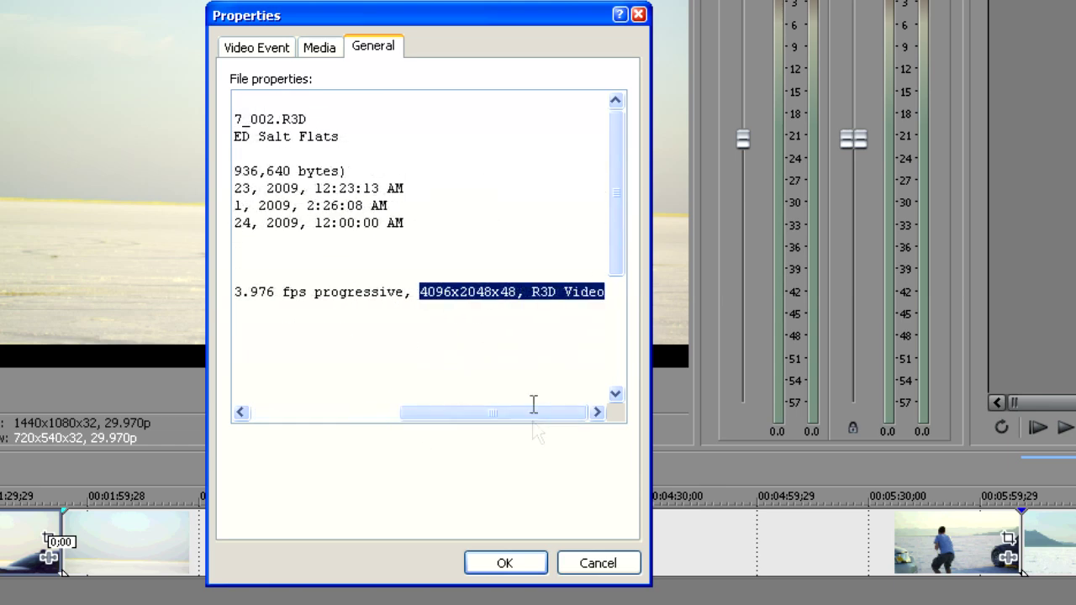
click(499, 313)
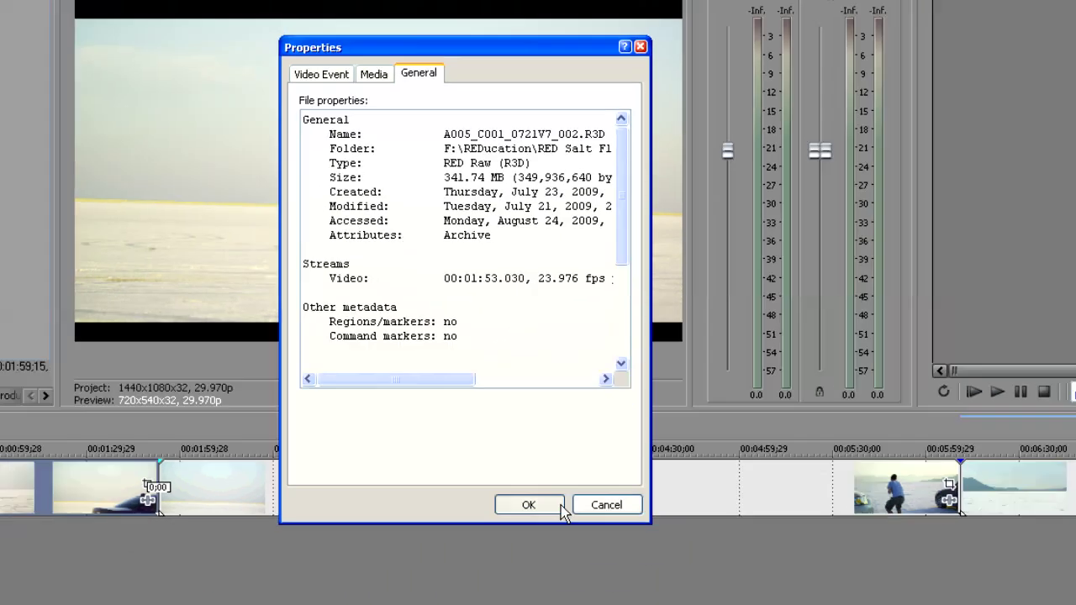
click(600, 563)
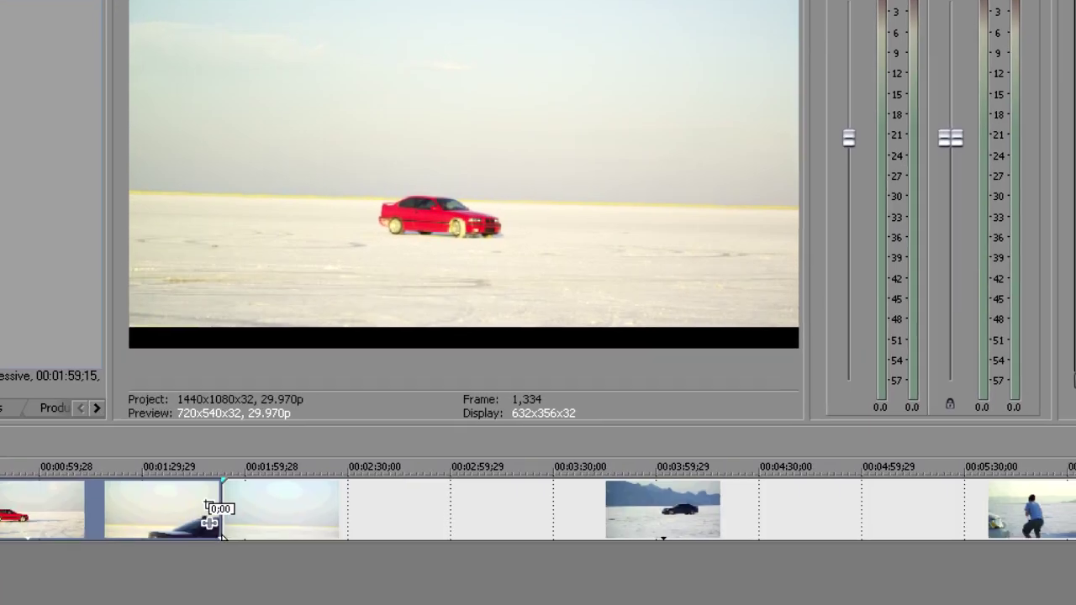
Apply the 4K 16:9 24p template (4096x2304, 23.976 fps) via Alt+Enter, then move to 00:00:28;03.
key(alt+Return)
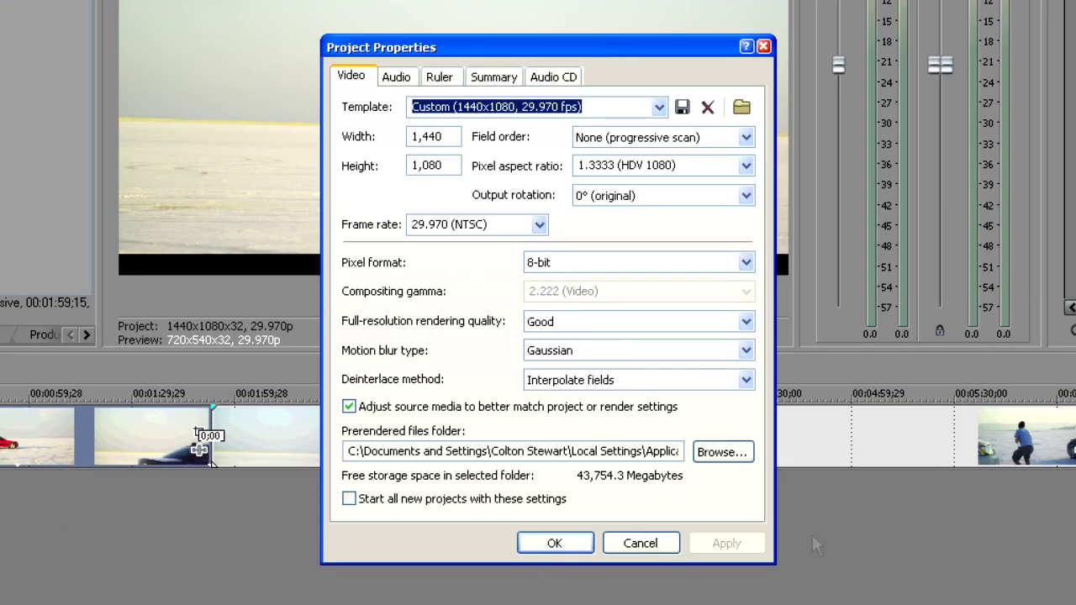
click(659, 107)
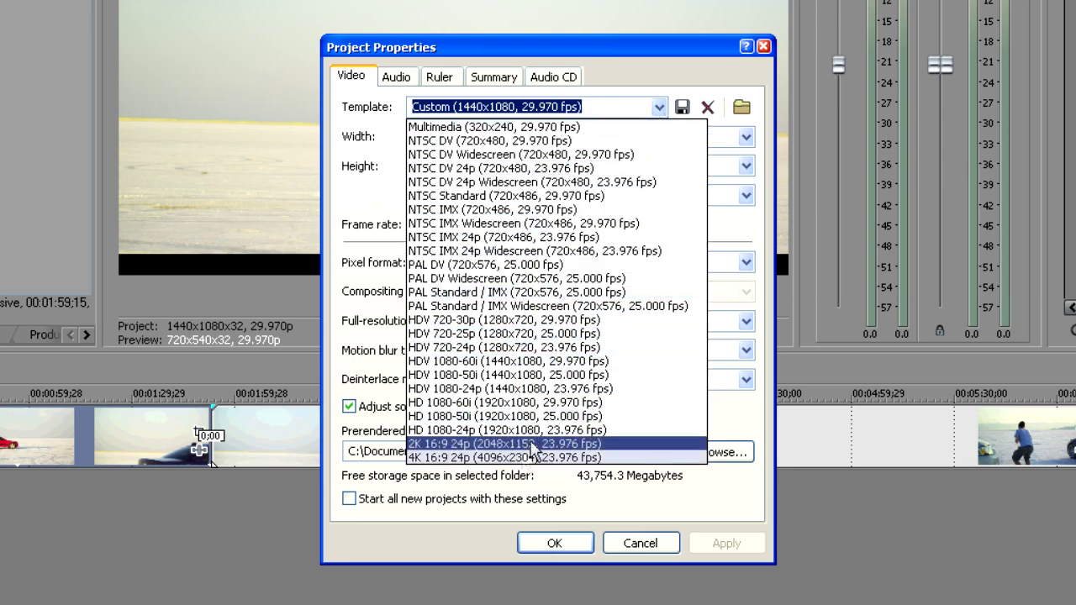
click(433, 457)
click(708, 546)
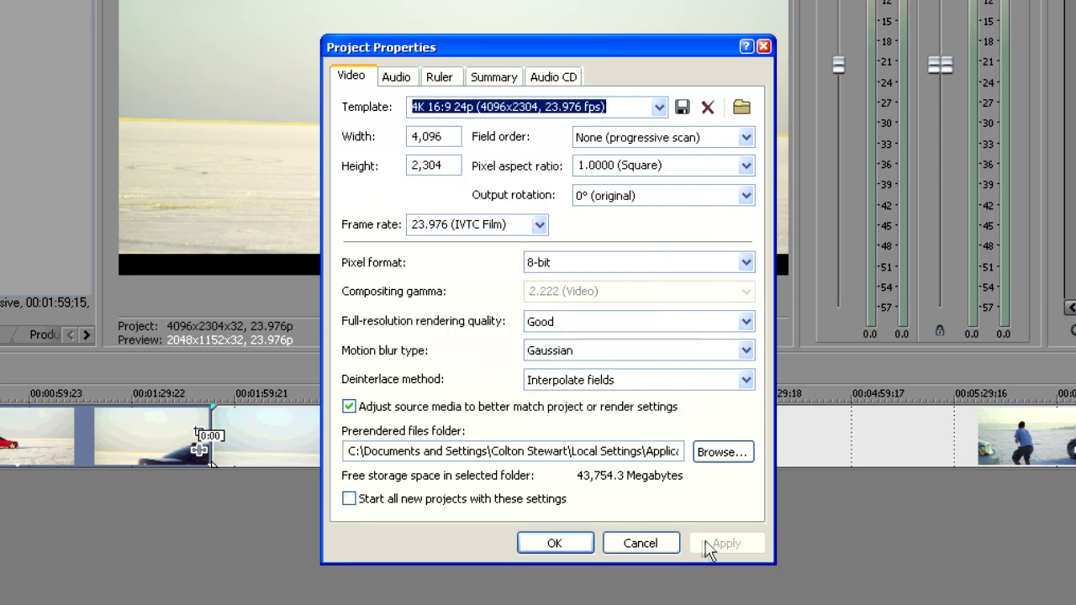
click(554, 542)
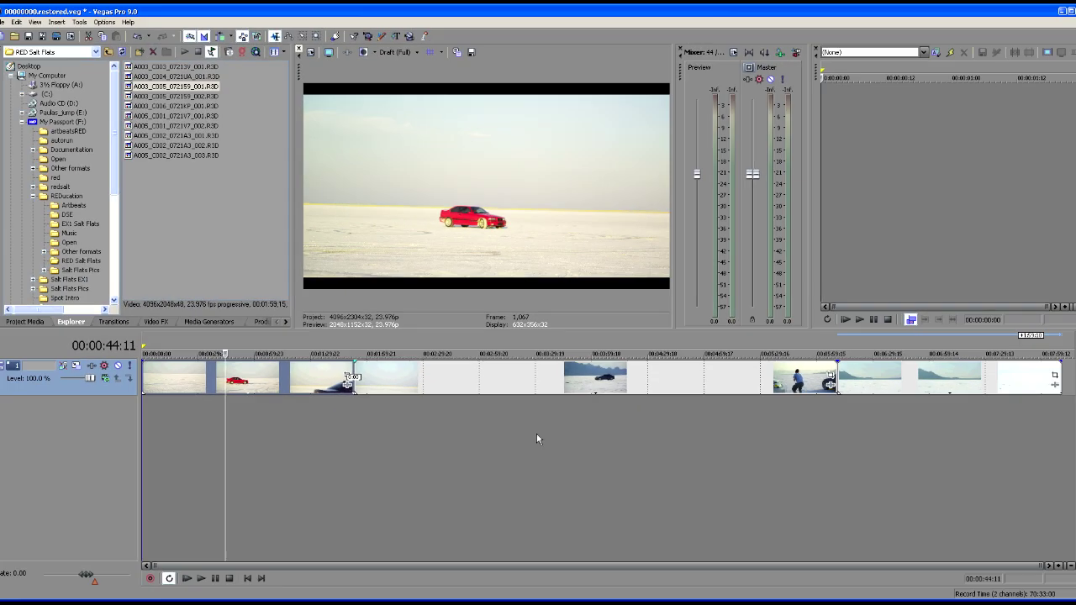
click(194, 431)
key(space)
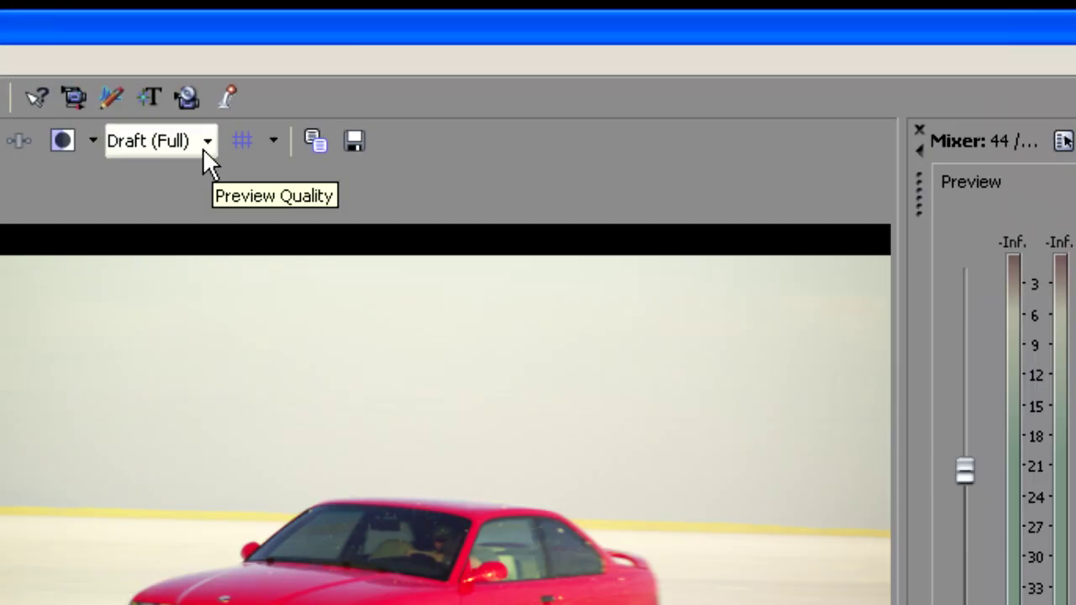
Set preview quality to Draft (Auto) and play the 4K edit from 00:00:38:22.
click(204, 151)
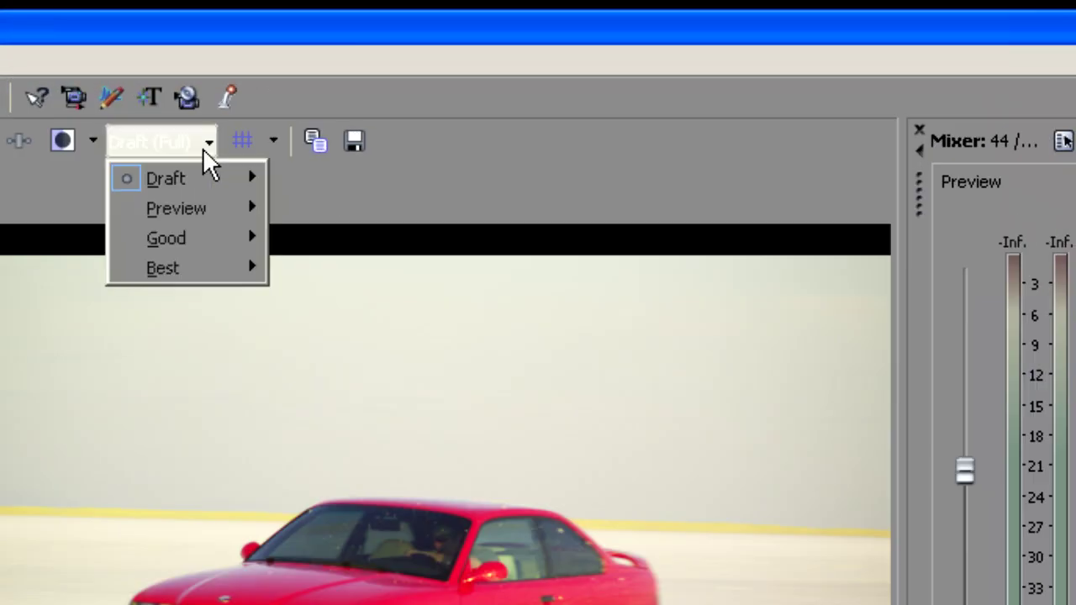
mouse_move(200, 185)
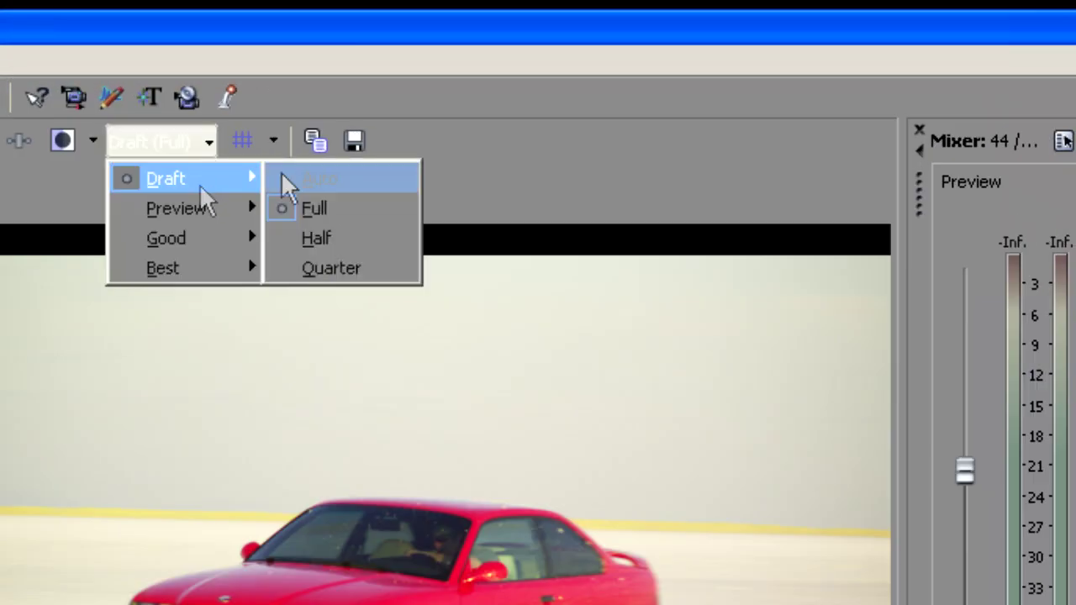
click(323, 179)
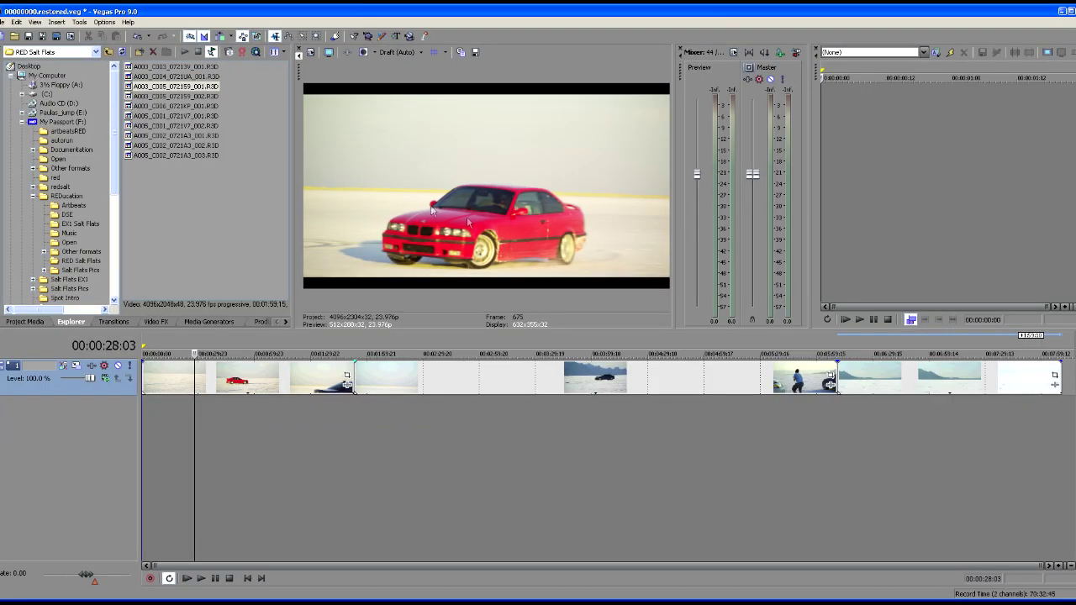
click(214, 423)
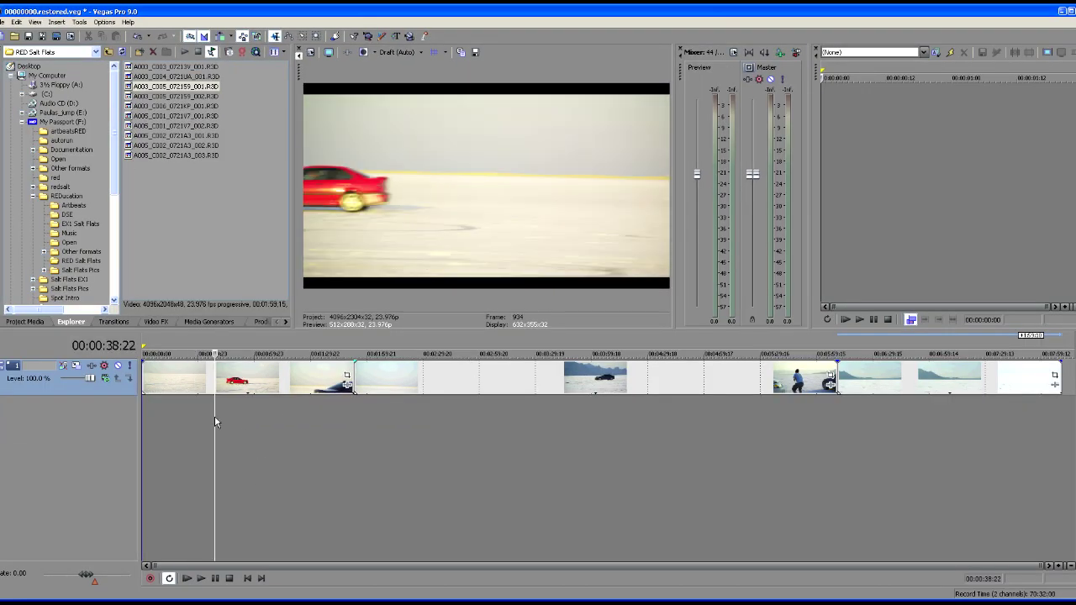
key(space)
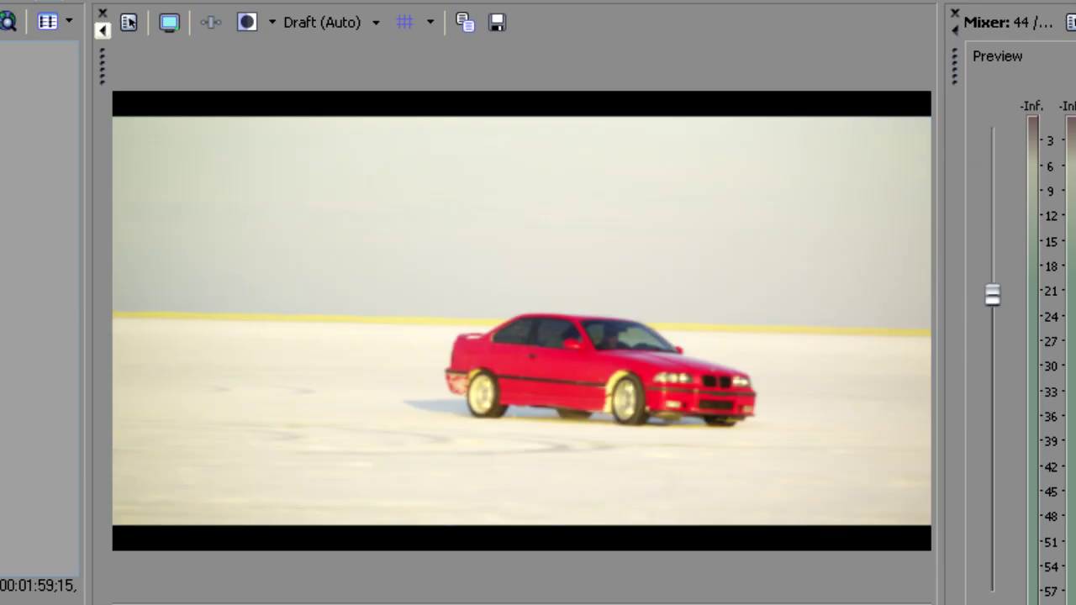
Play through the edit, pausing and resuming to review the clips.
key(Menu)
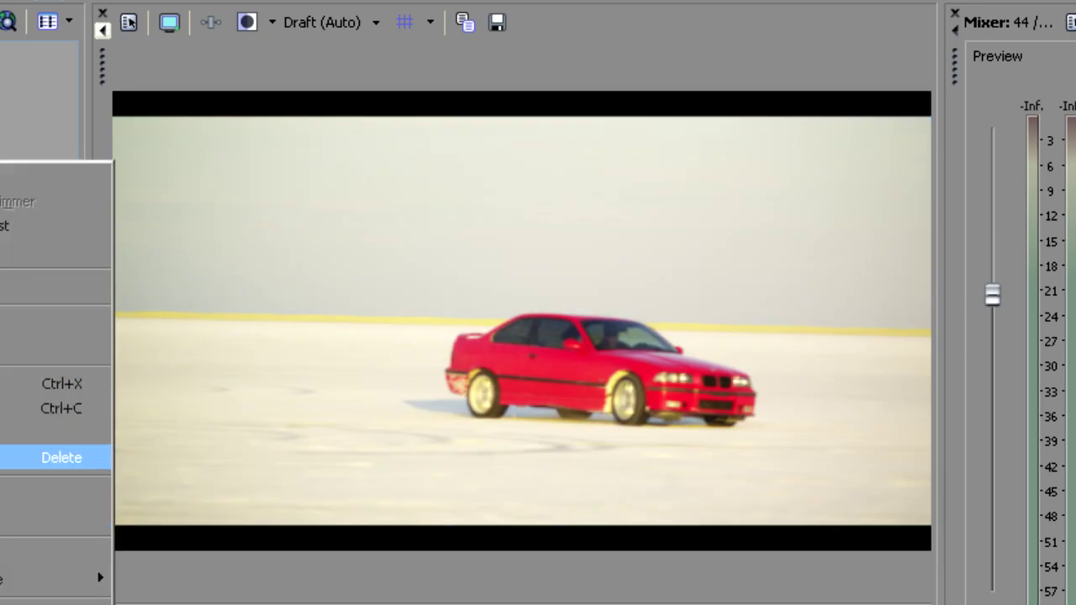
key(Return)
key(space)
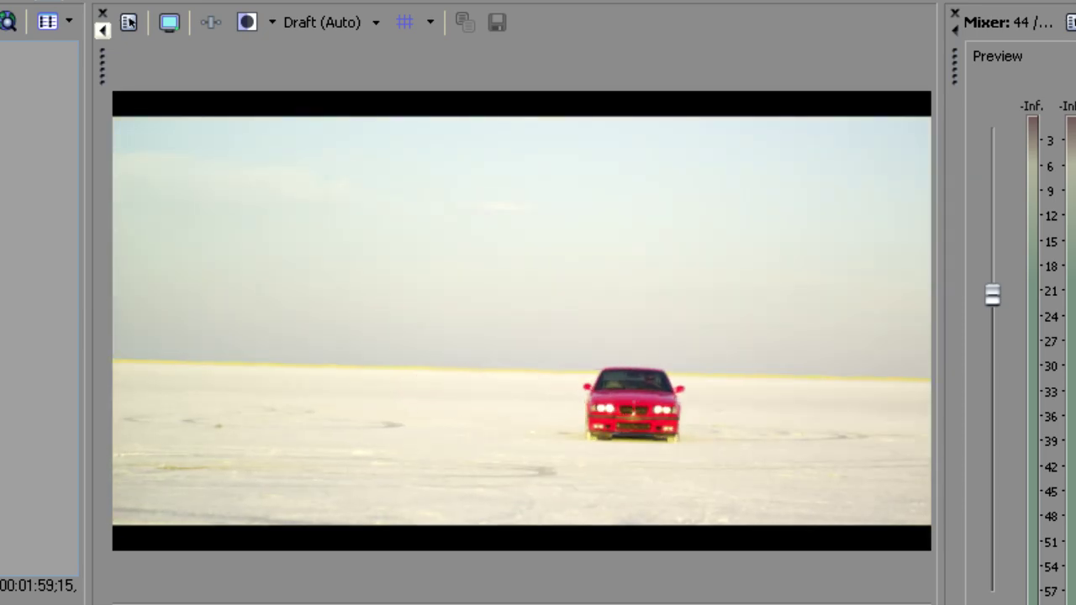
key(space)
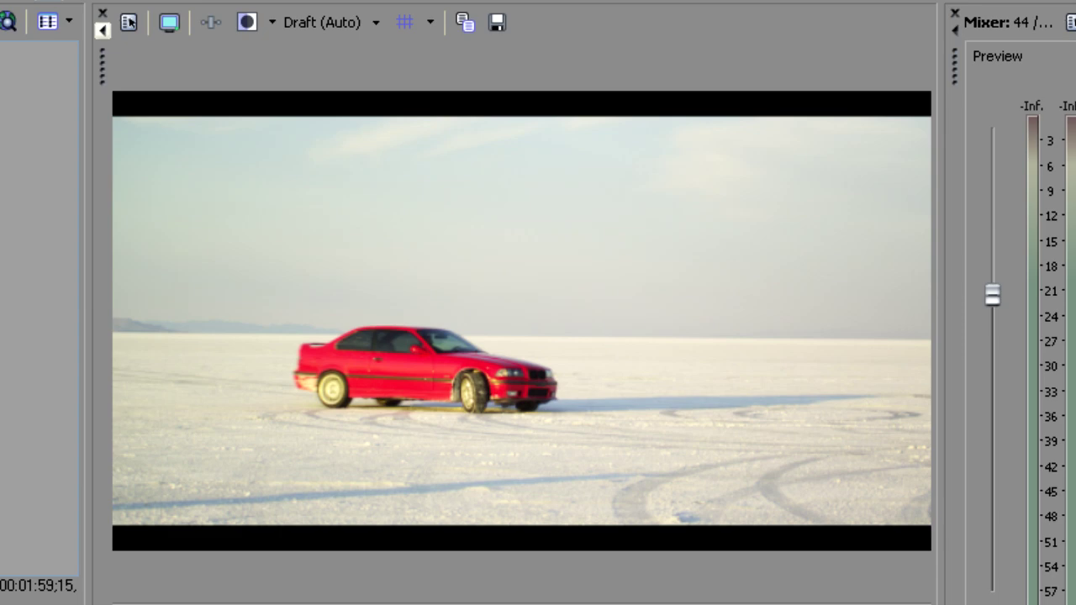
key(space)
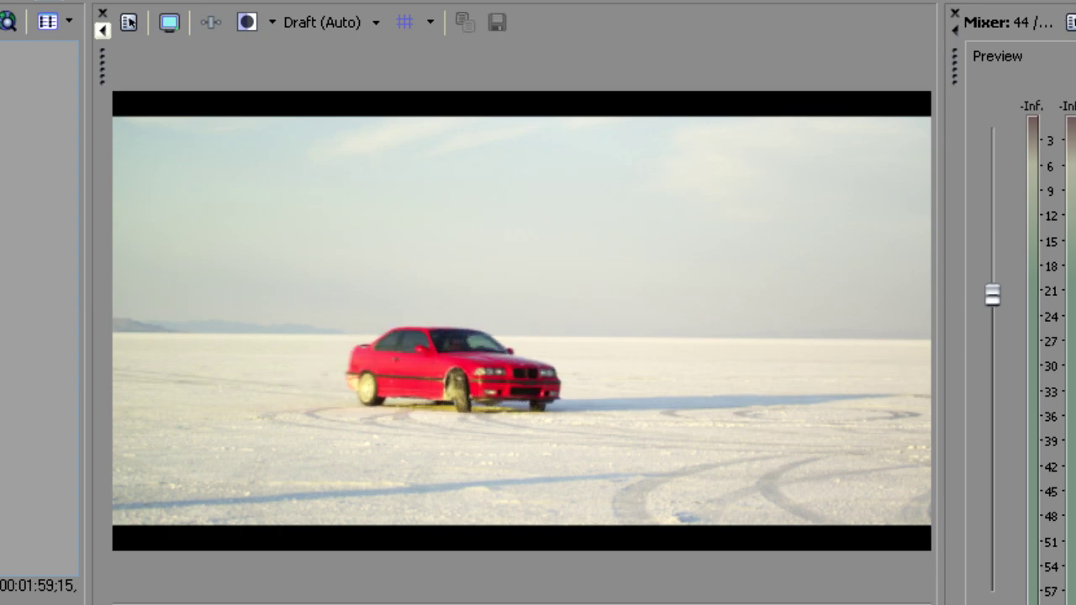
key(space)
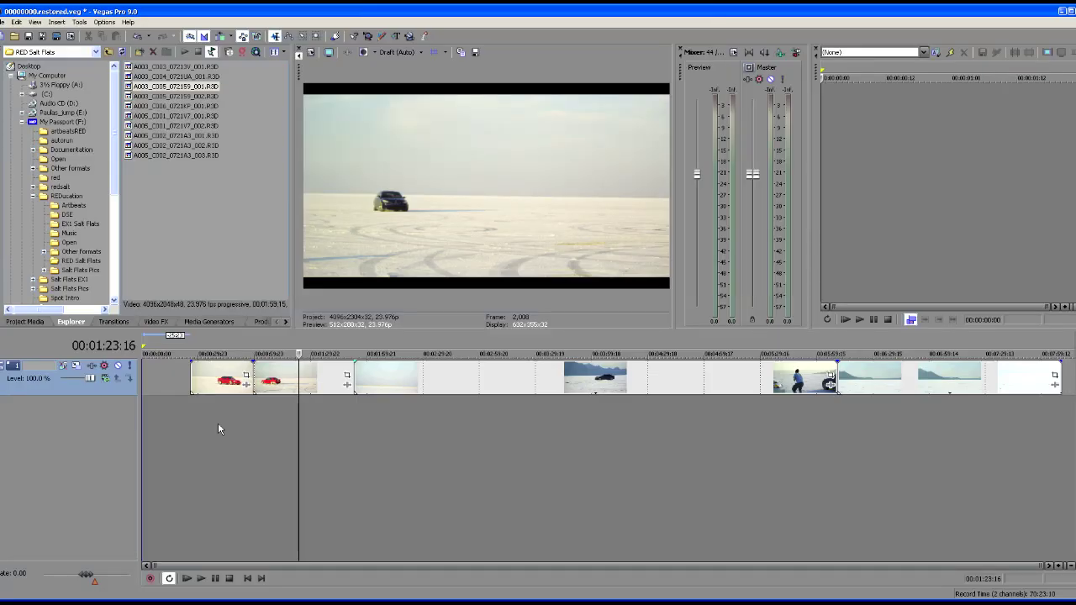
Split at the playhead, delete the short red-car piece, and slide the next clip left into a crossfade.
key(s)
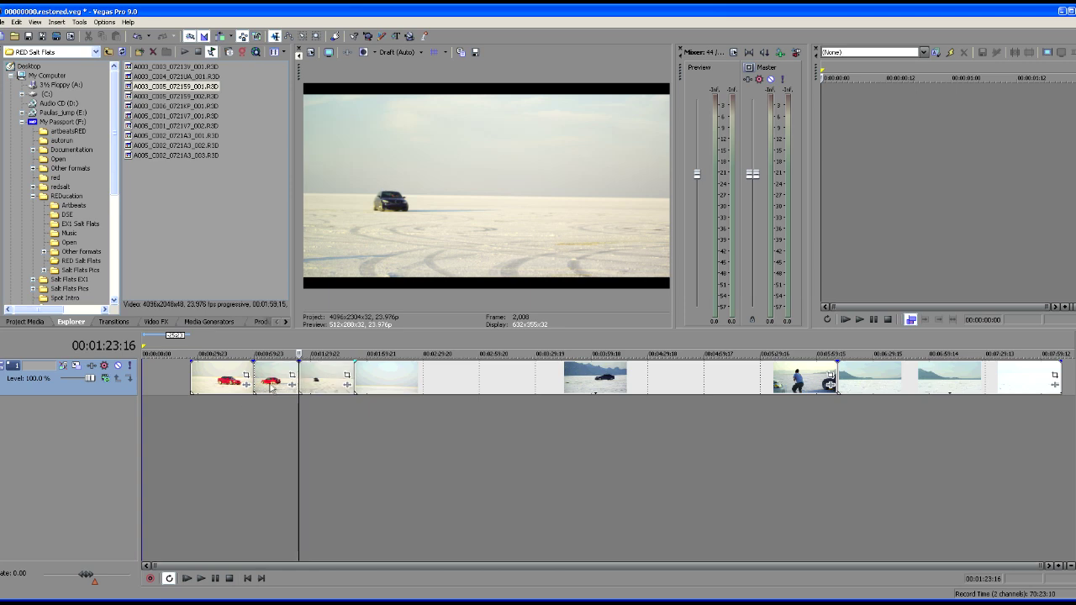
click(269, 384)
key(Delete)
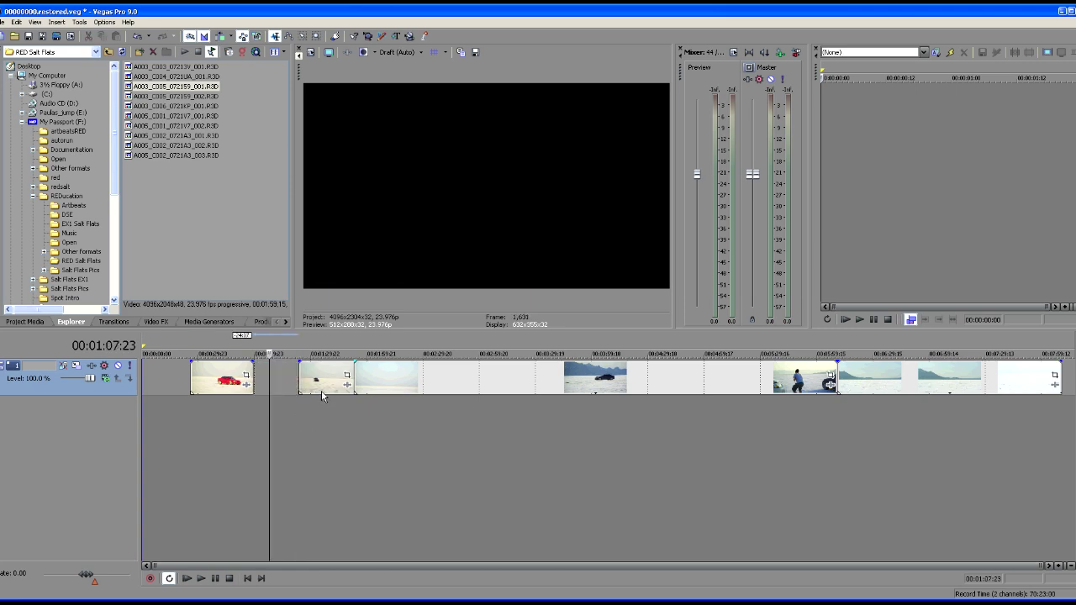
drag(321, 395, 272, 401)
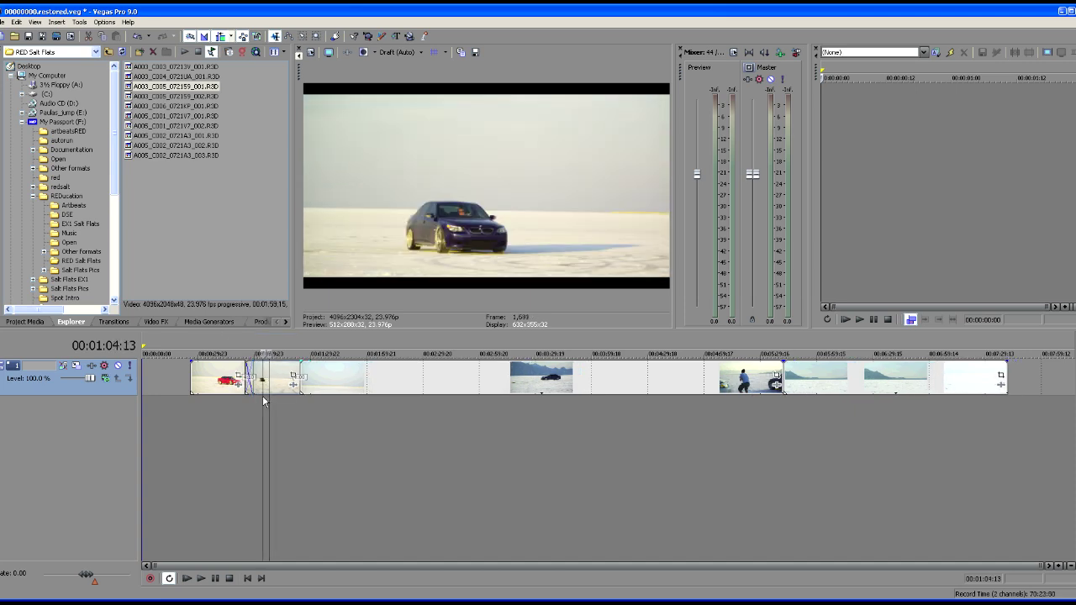
Scrub through the shots to settle on the red-car frame at 00:00:54;01 and show Video FX.
click(202, 409)
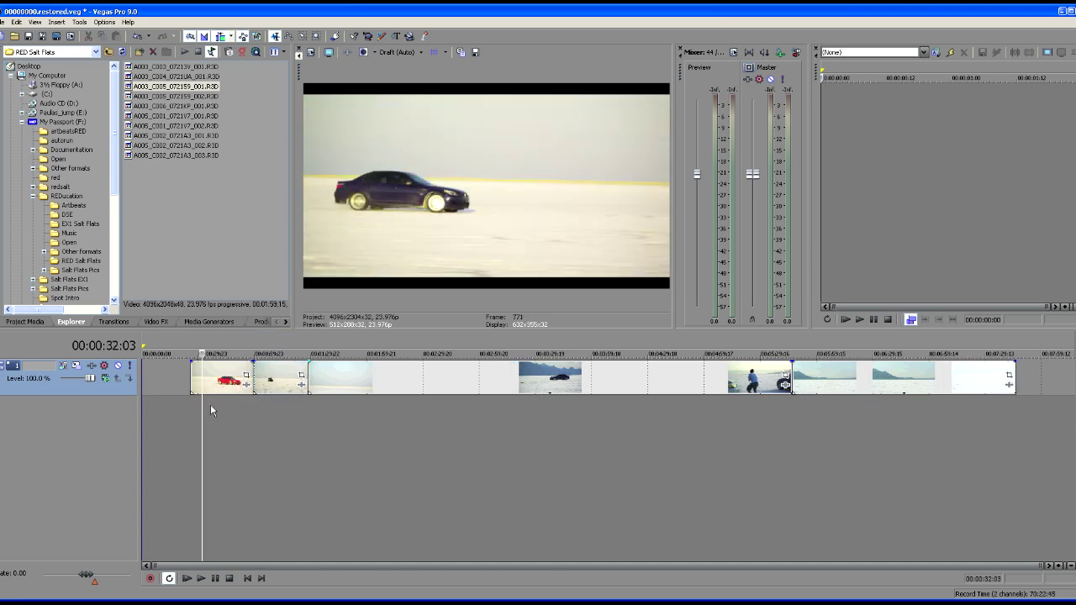
click(220, 410)
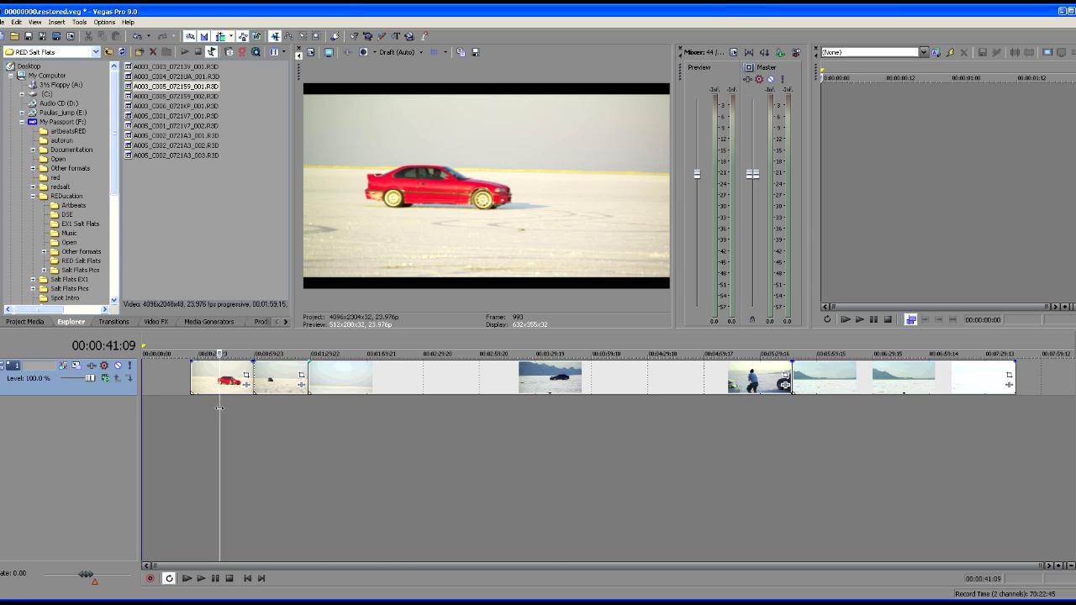
click(290, 403)
click(354, 400)
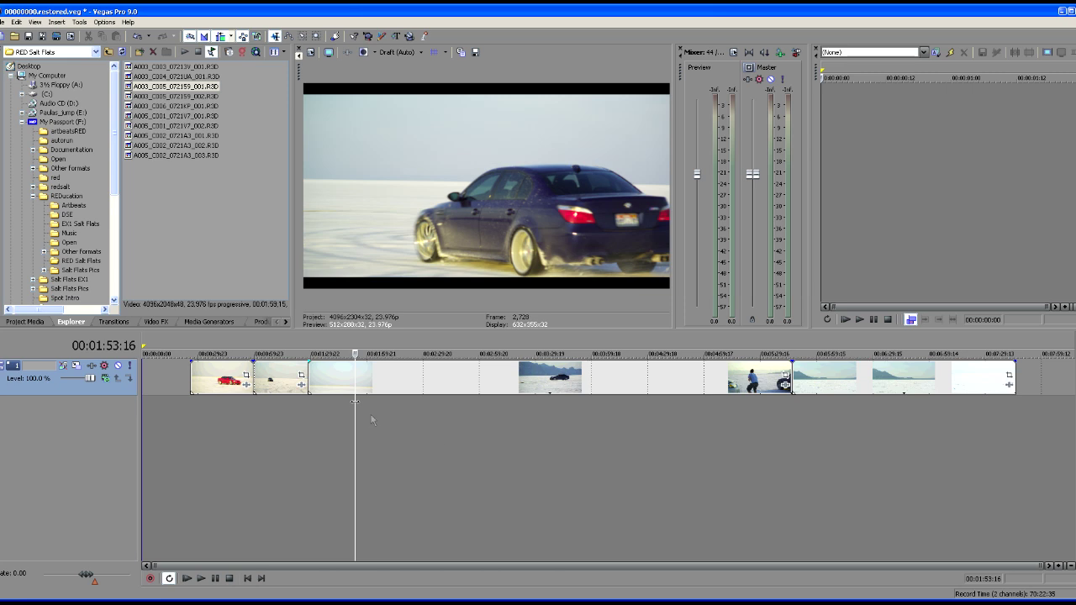
click(444, 423)
click(484, 440)
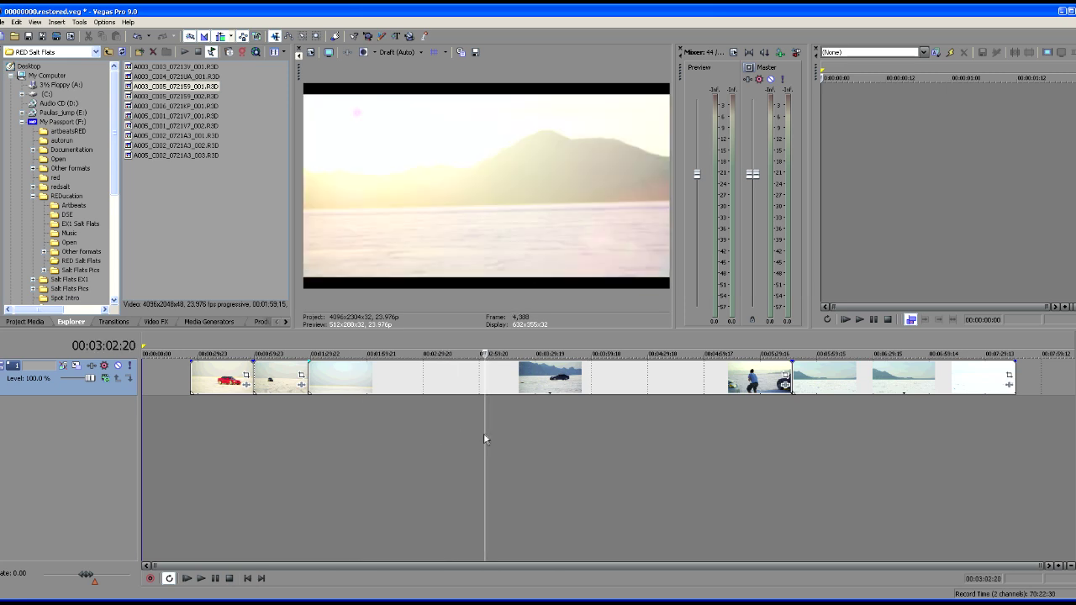
click(362, 425)
click(224, 408)
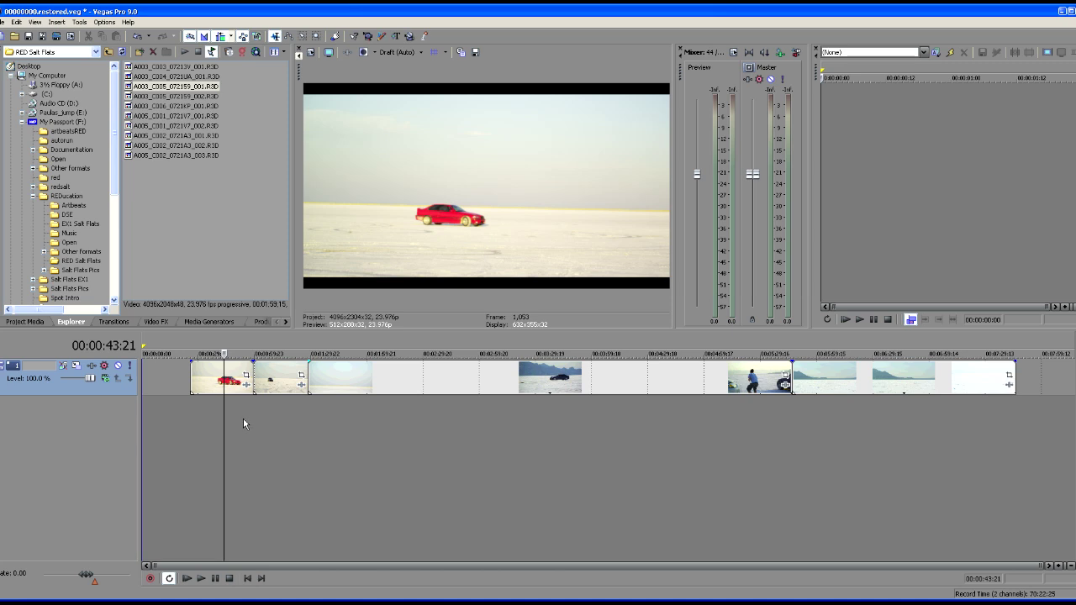
click(243, 418)
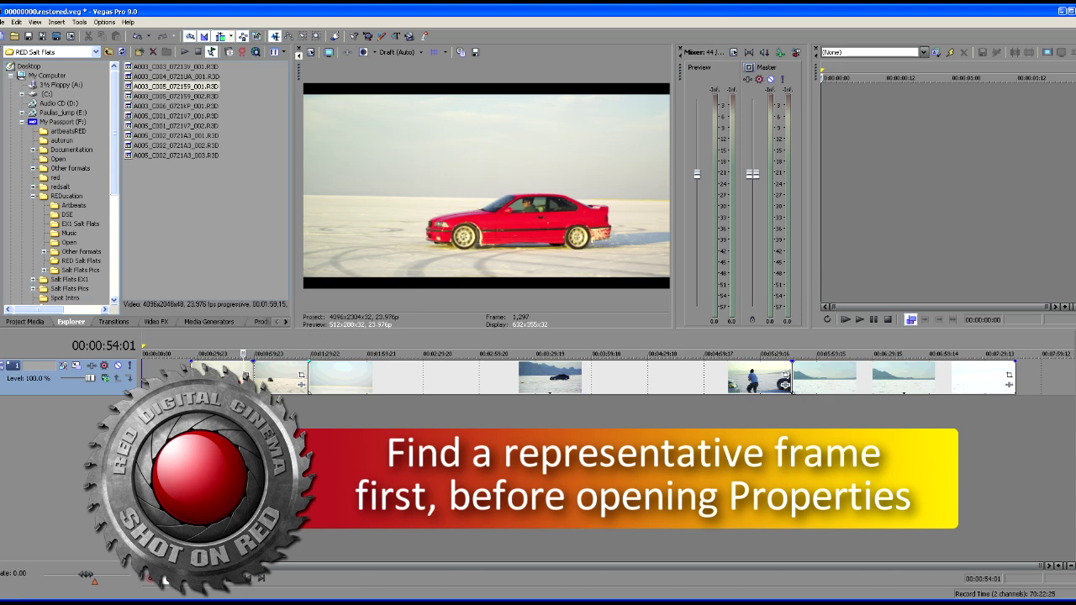
click(156, 322)
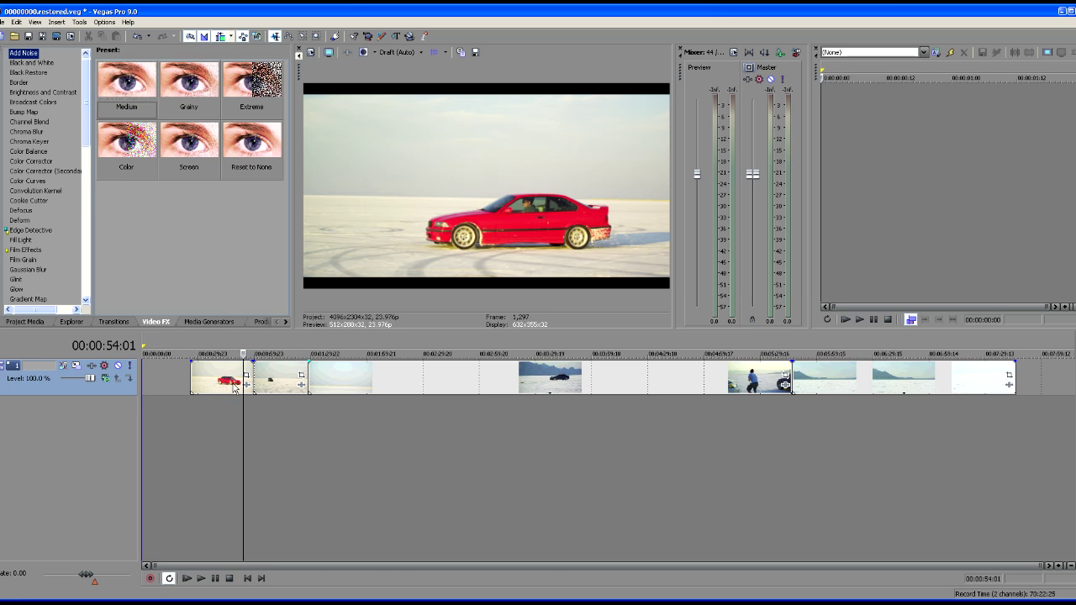
Select A005_C001_0721V7_002.R3D in Project Media from the first event and open its R3D decode settings.
right_click(217, 378)
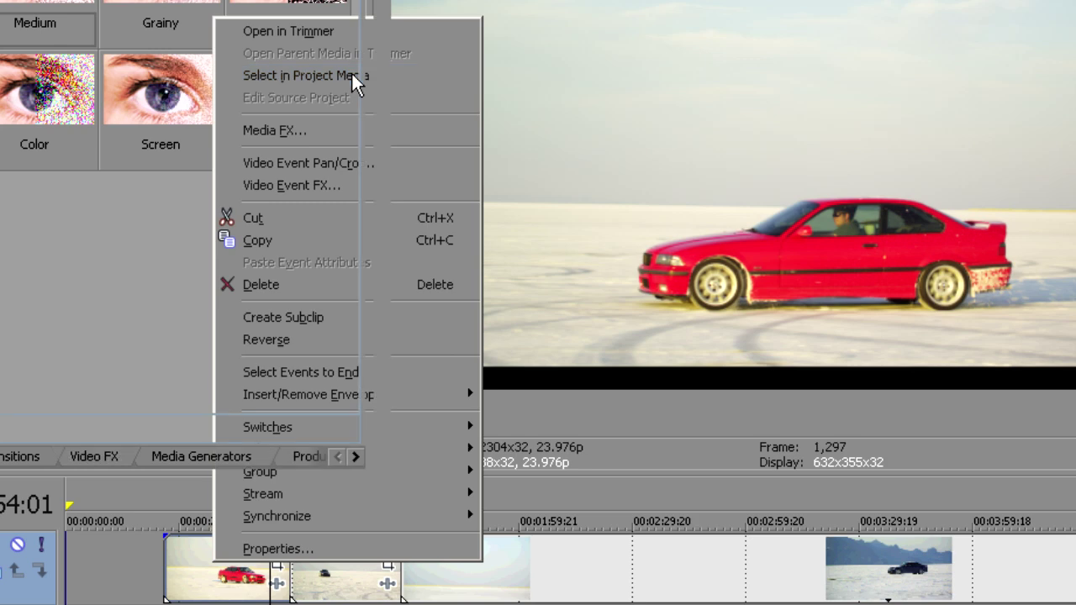
click(351, 73)
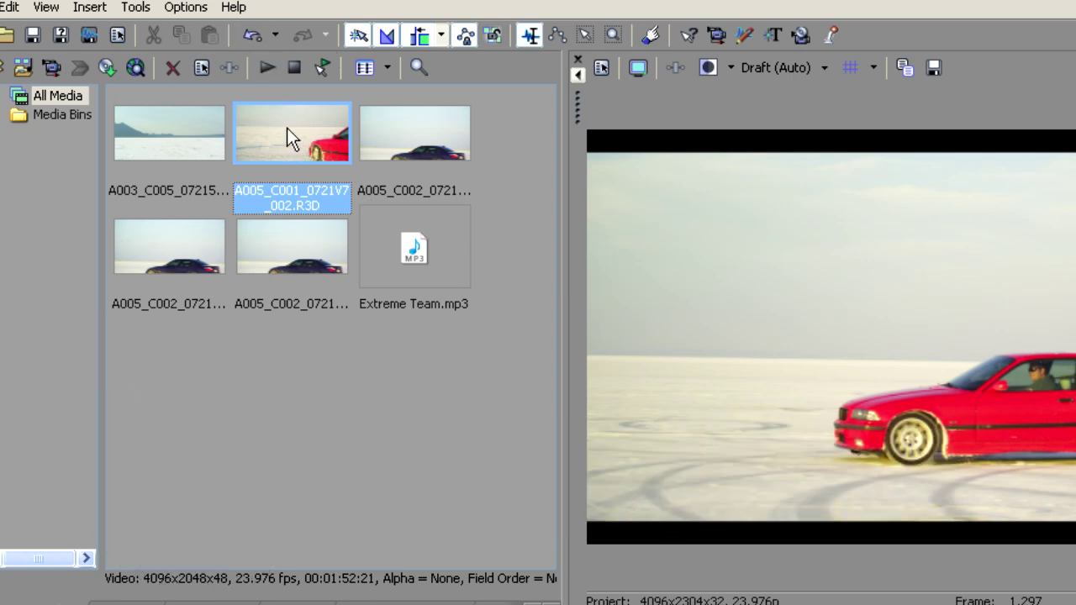
right_click(286, 134)
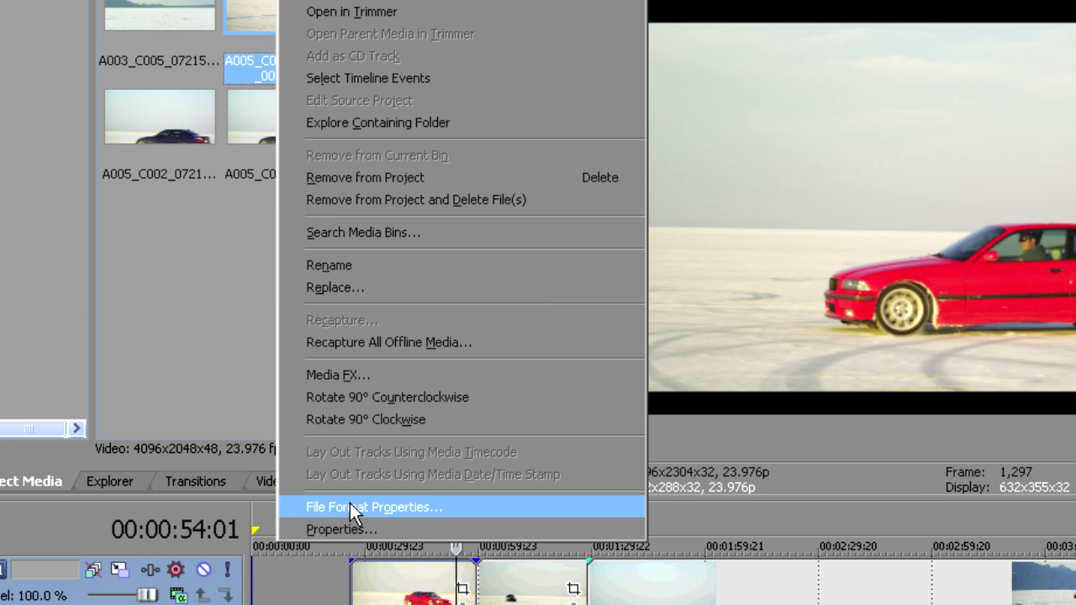
click(349, 503)
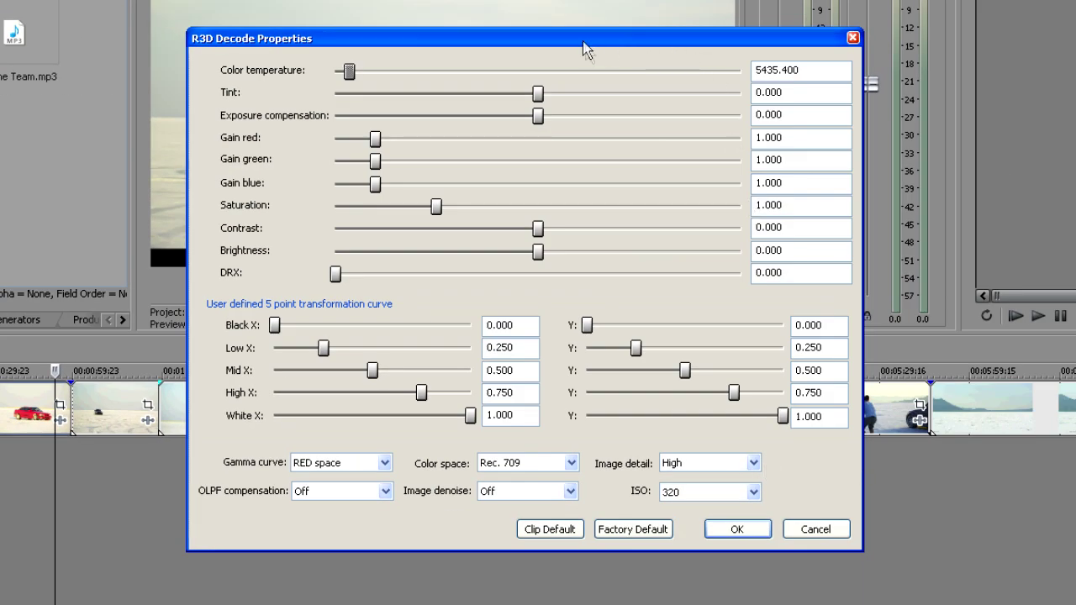
Move the R3D Decode Properties dialog aside and set colour temperature to 6418.400.
drag(586, 49, 919, 216)
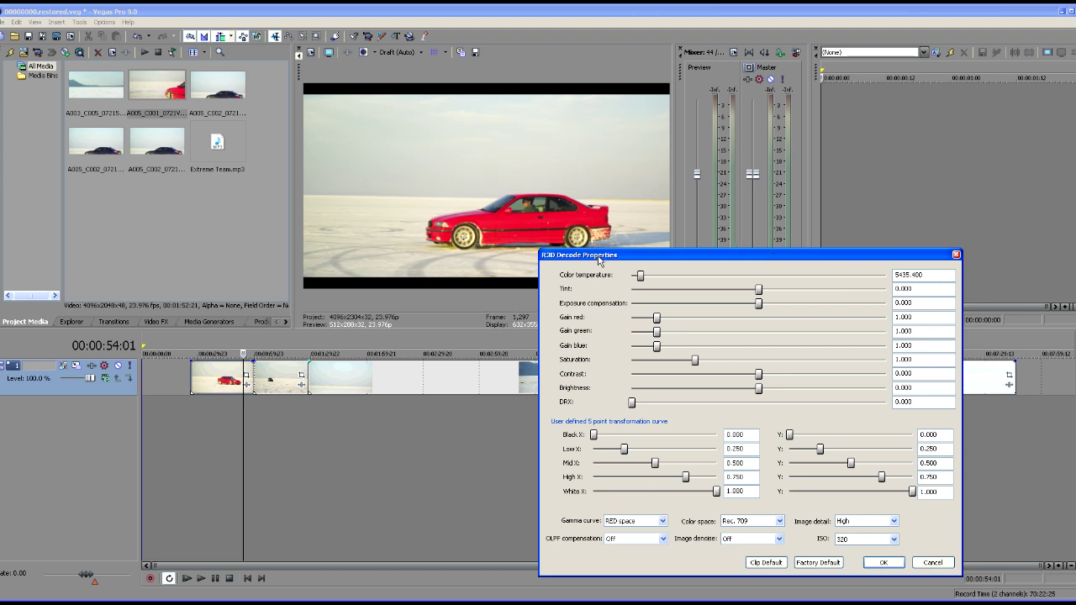
key(Right)
click(639, 276)
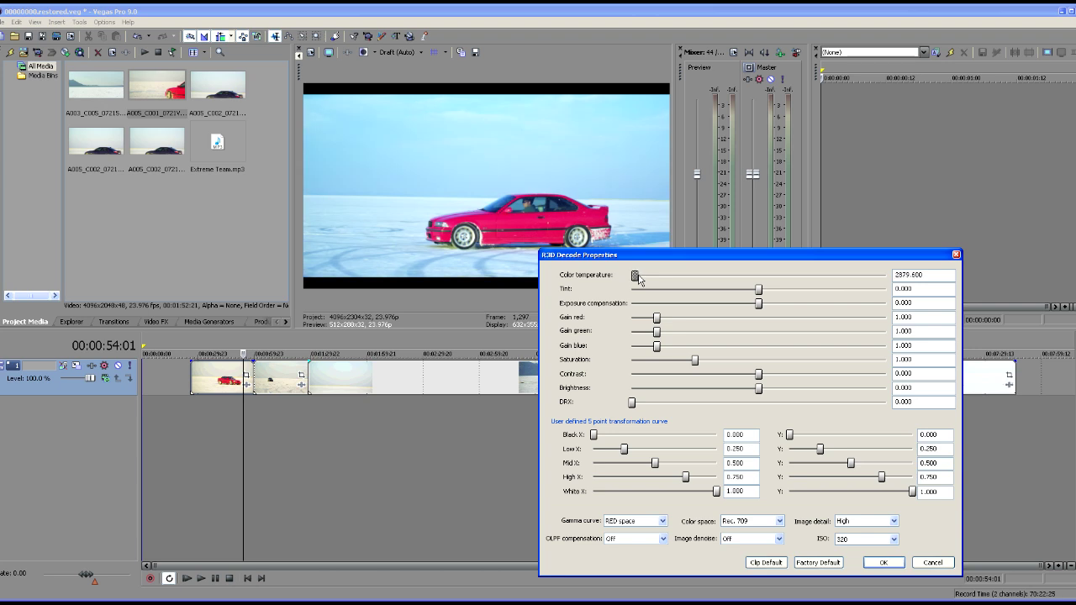
drag(636, 276, 639, 275)
key(Right)
key(Right)
key(Right)
key(Right)
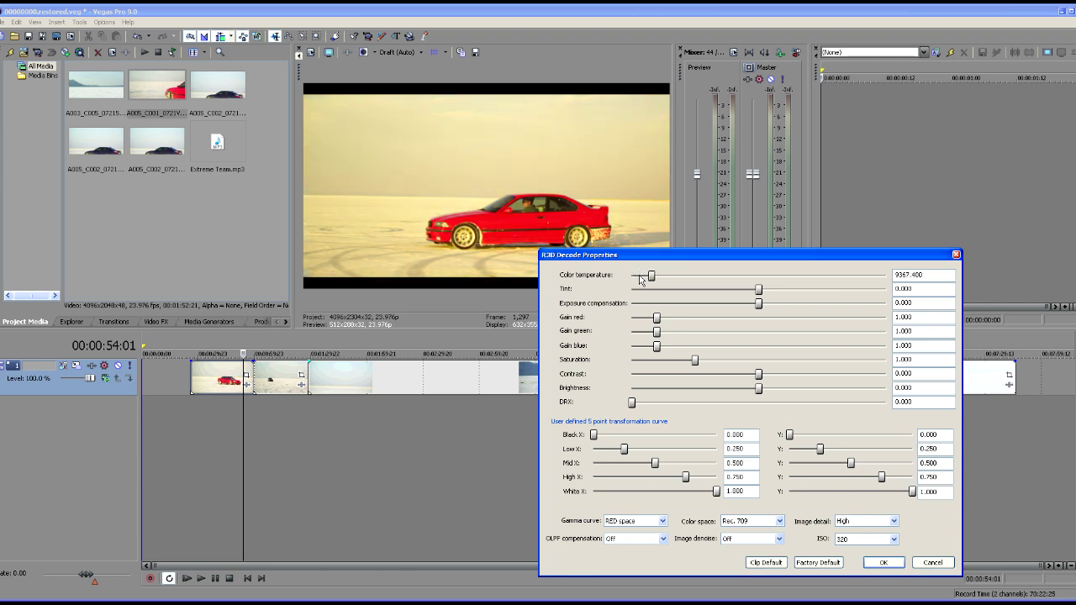
key(Left)
key(Left)
key(Left)
key(Left)
key(Left)
Test tint and exposure compensation adjustments, then reset both to 0.000.
drag(760, 292, 680, 294)
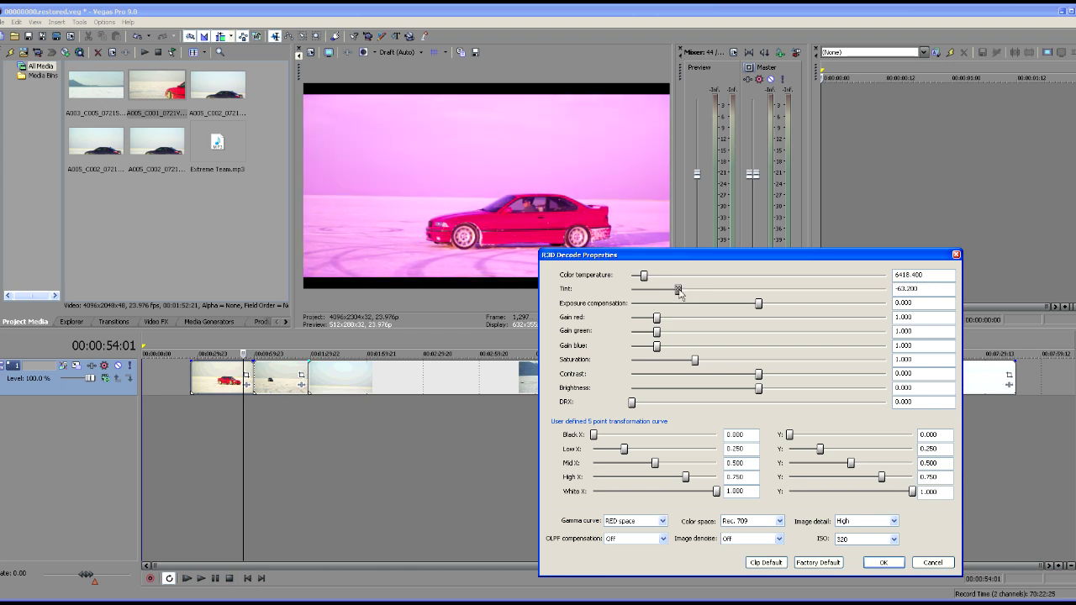
double_click(681, 294)
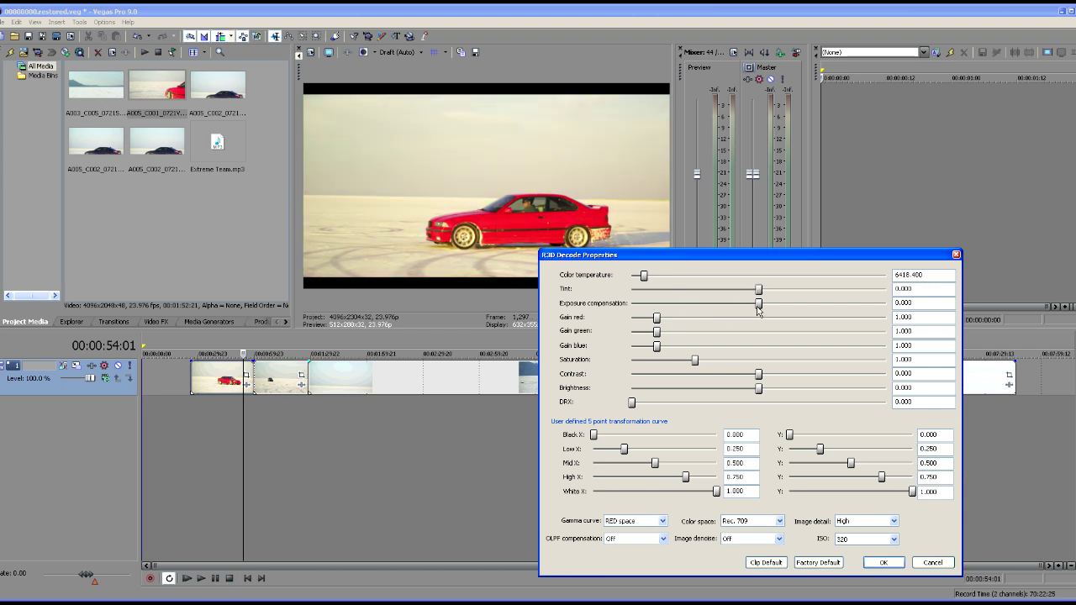
drag(755, 309, 753, 310)
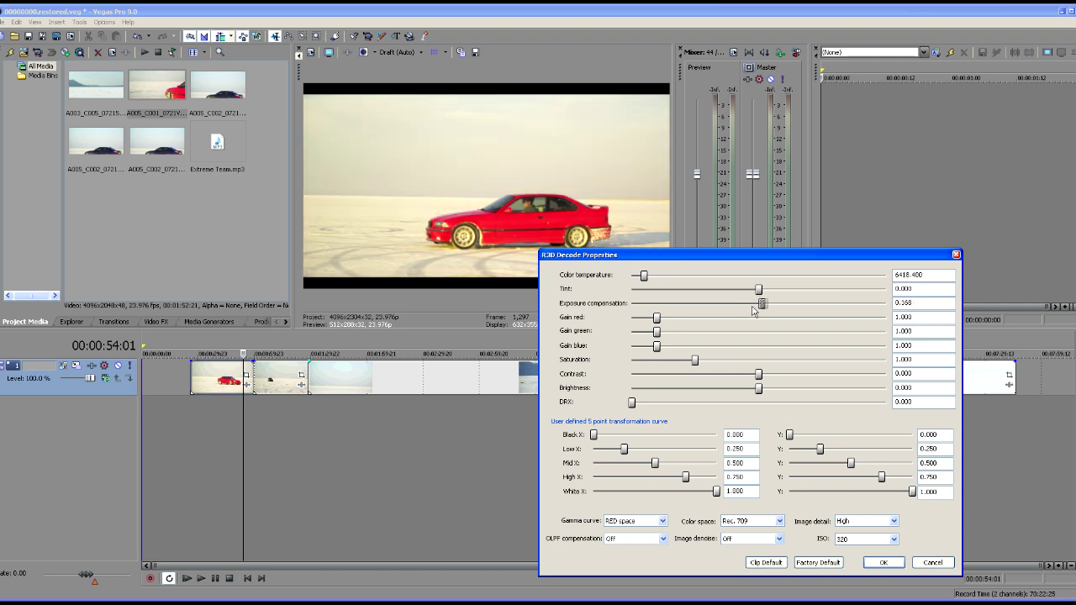
drag(754, 310, 758, 309)
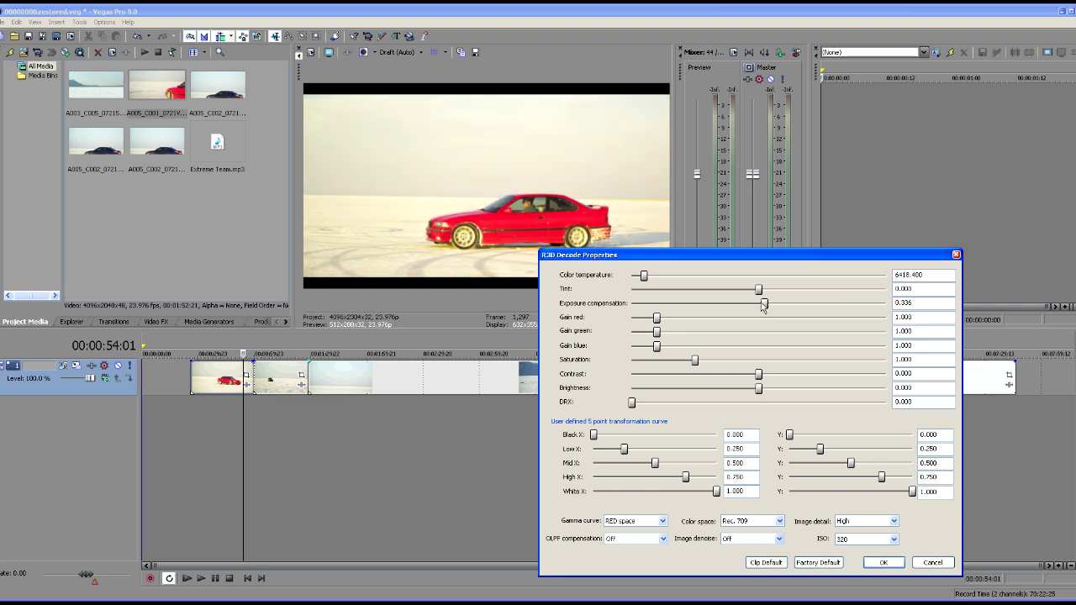
double_click(764, 306)
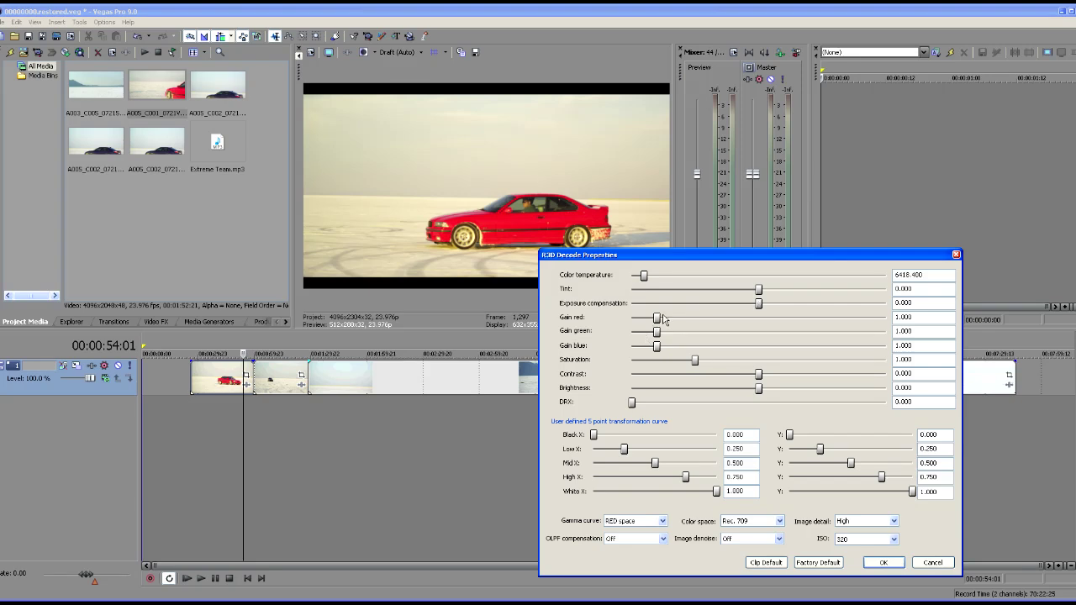
drag(664, 319, 635, 319)
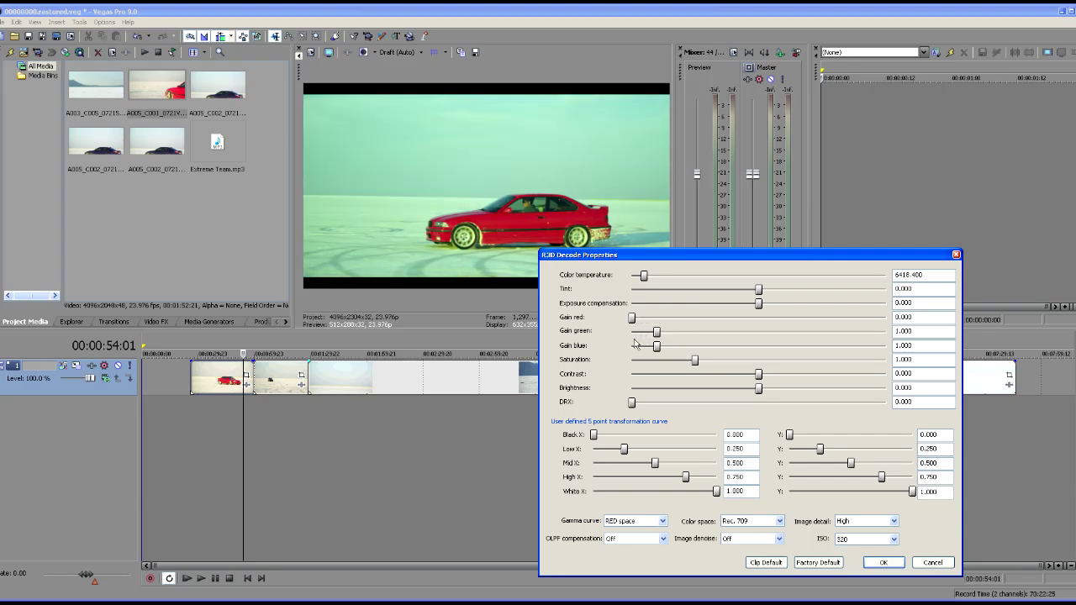
double_click(631, 318)
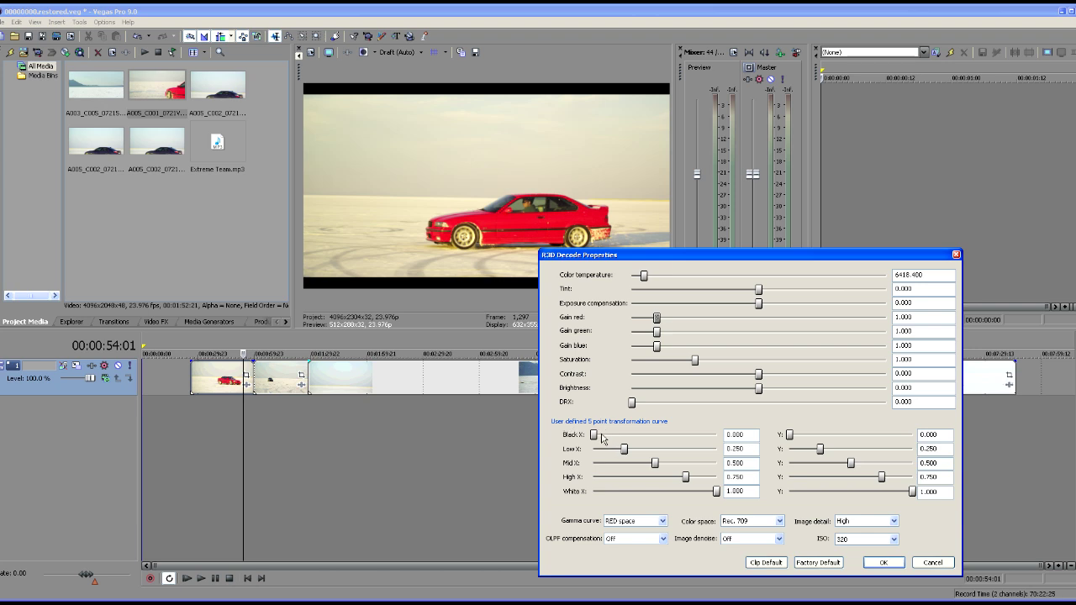
mouse_move(593, 435)
mouse_down()
mouse_move(696, 437)
mouse_move(593, 452)
mouse_up()
click(715, 492)
mouse_move(632, 404)
mouse_down()
mouse_move(872, 462)
mouse_move(892, 455)
mouse_move(623, 416)
mouse_up()
click(663, 521)
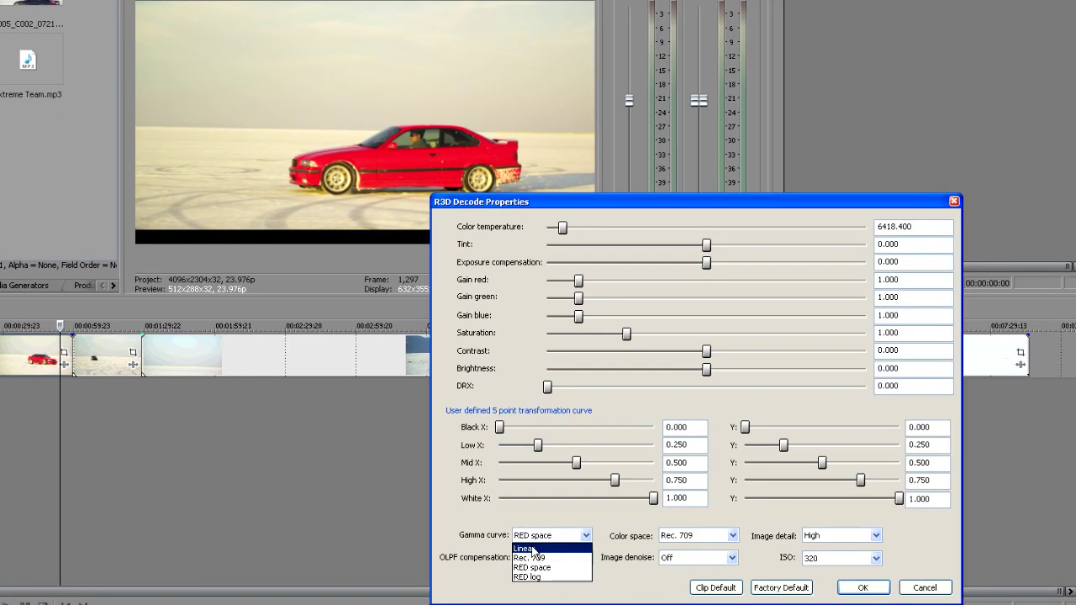
Try the Linear, Rec. 709, RED space and RED log gamma curves, ending on RED space.
click(617, 531)
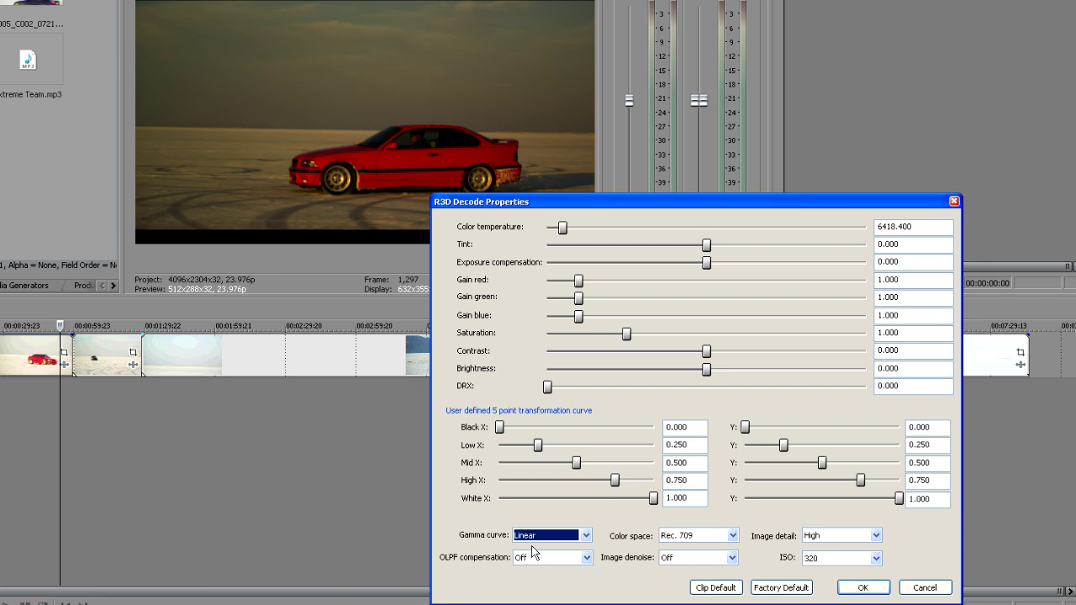
click(586, 538)
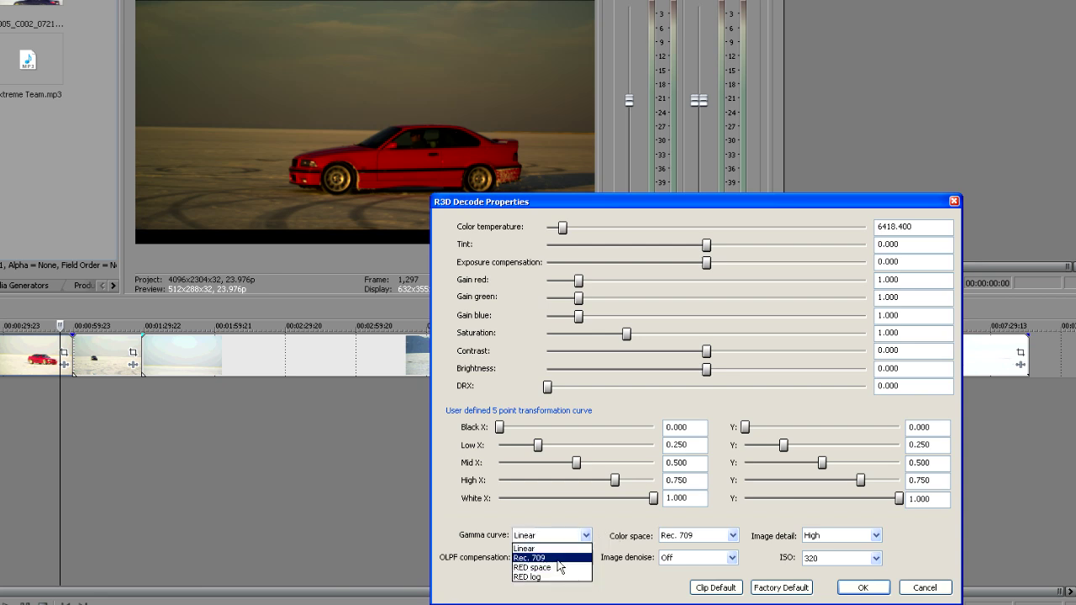
click(558, 559)
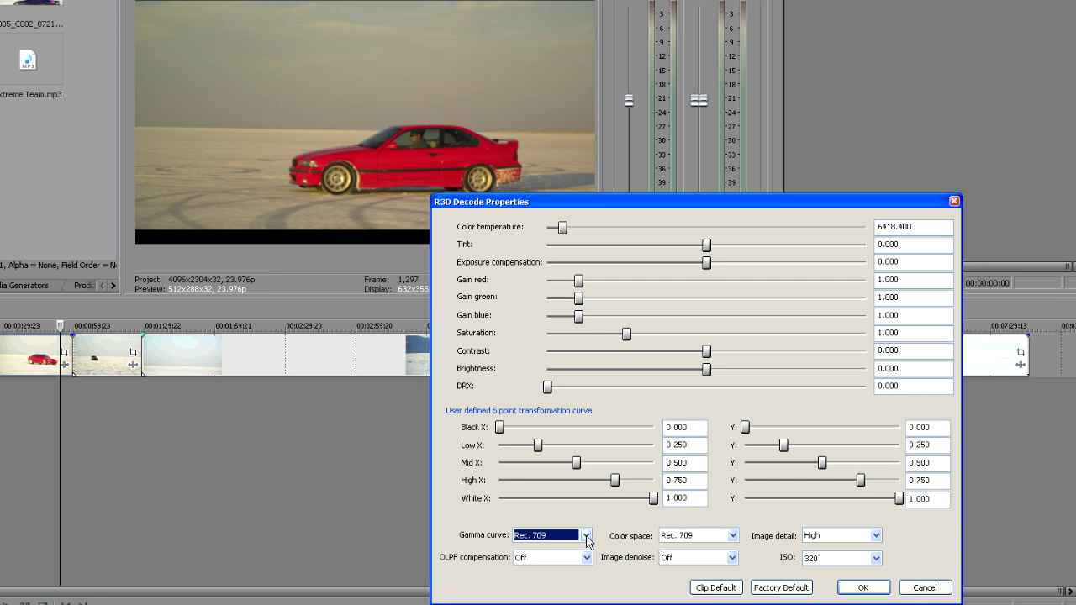
click(587, 538)
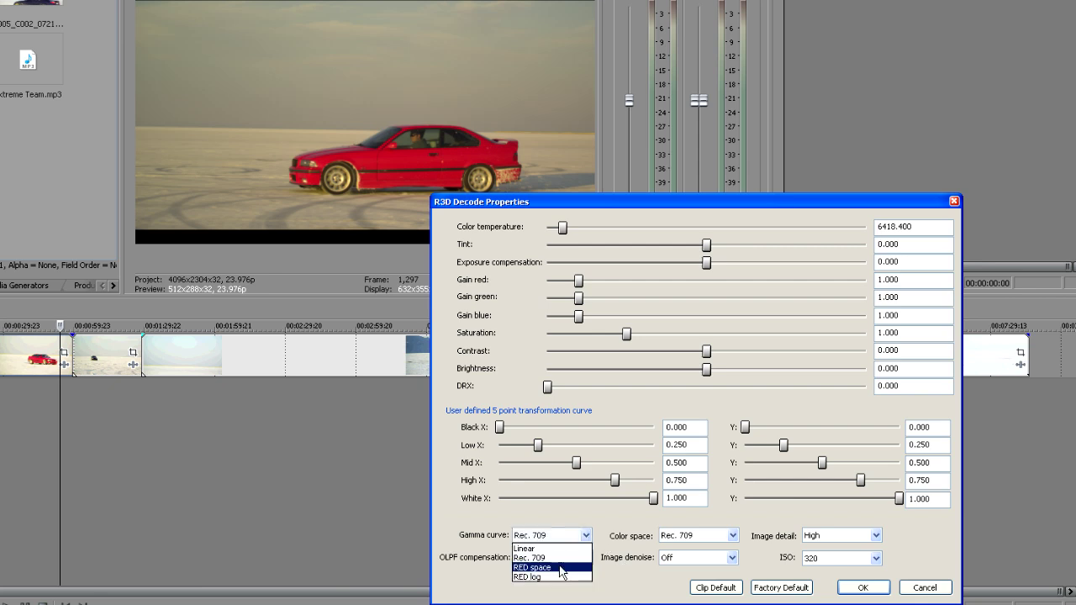
click(559, 568)
click(587, 536)
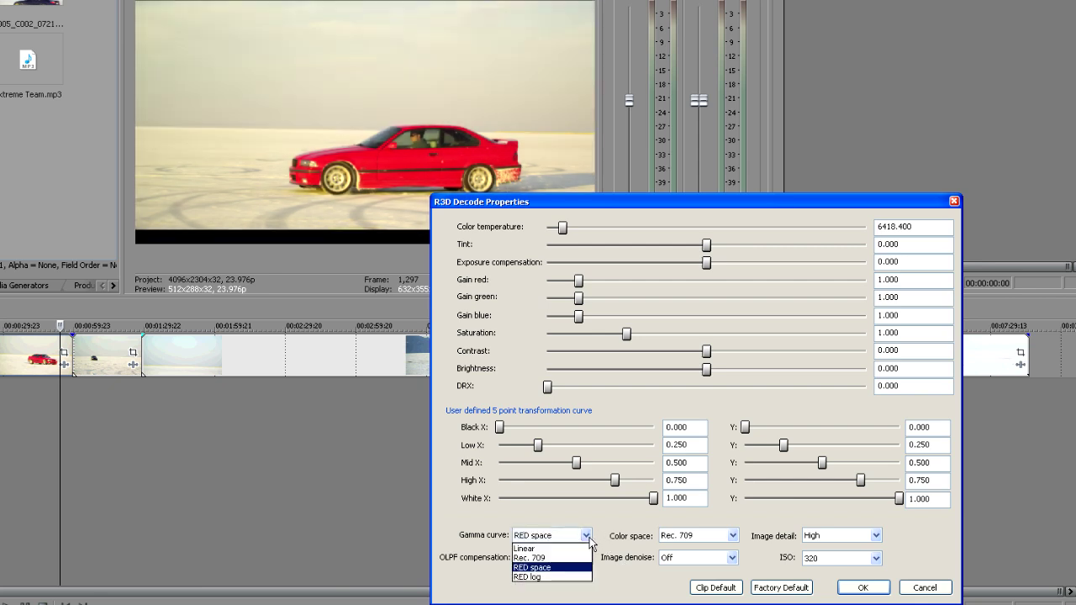
click(561, 578)
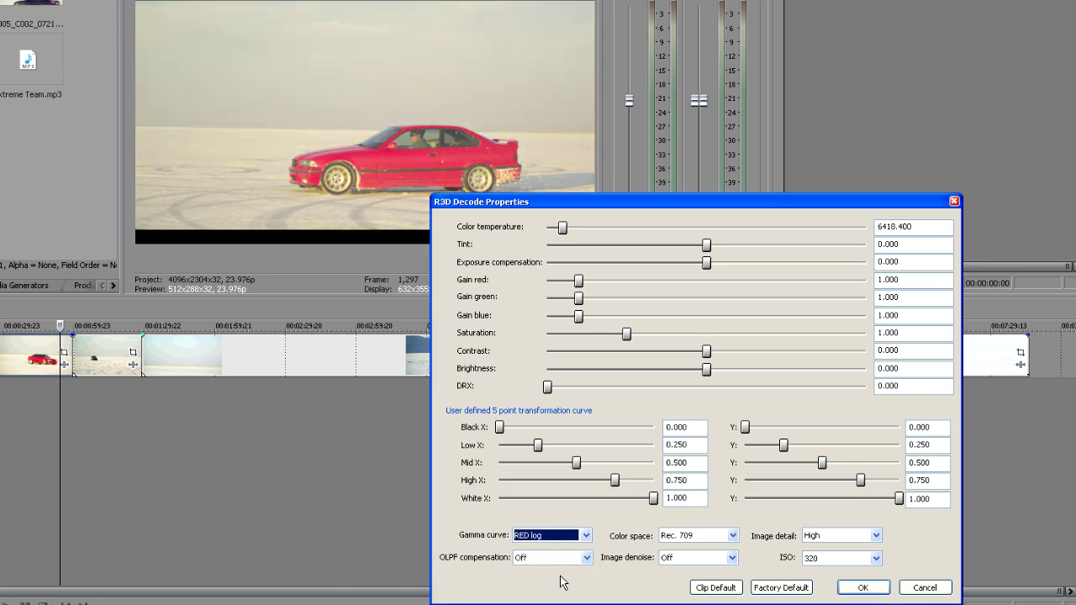
click(587, 536)
click(563, 570)
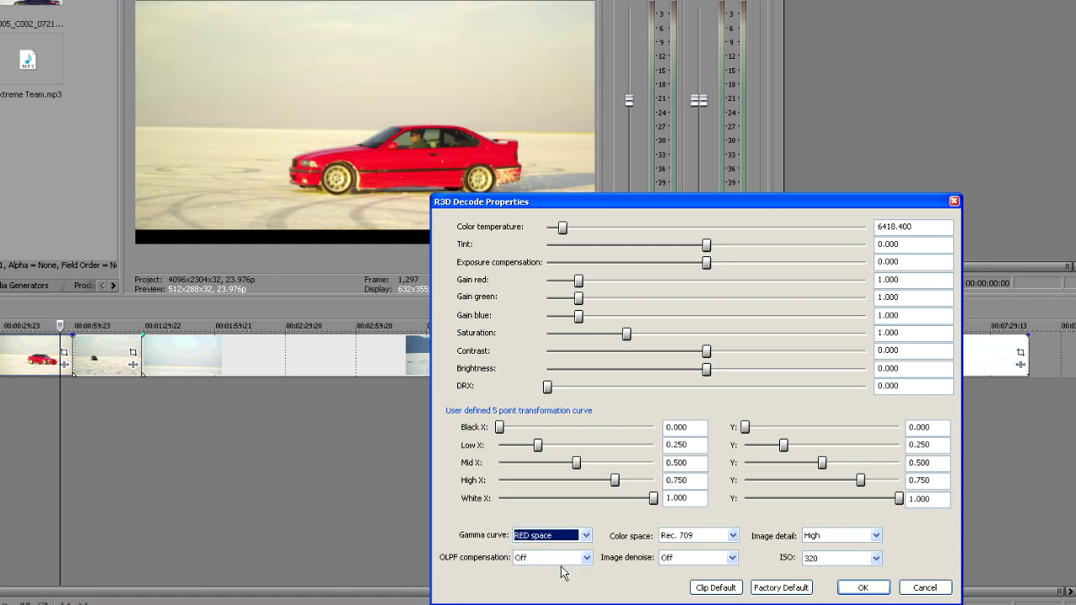
Try Camera RGB and Rec. 709 colour spaces, settling on RED space.
click(732, 536)
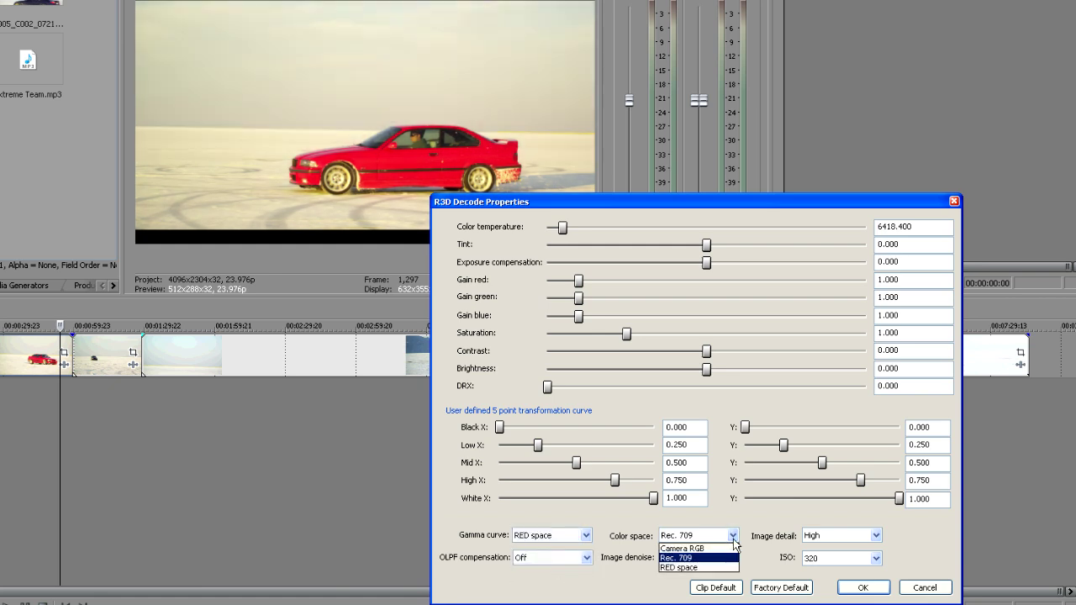
click(724, 548)
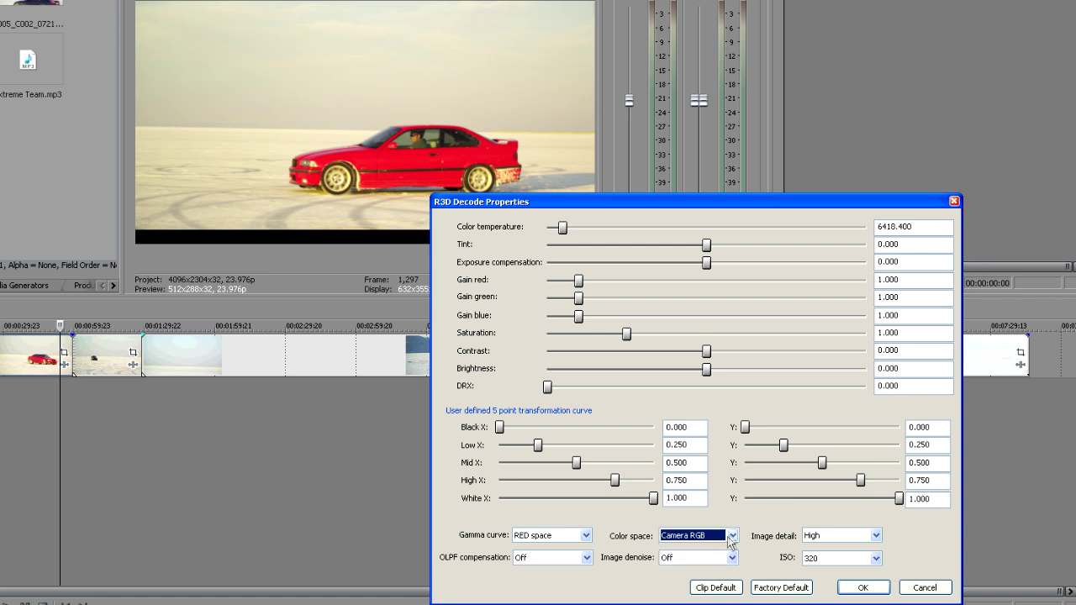
click(730, 536)
click(712, 558)
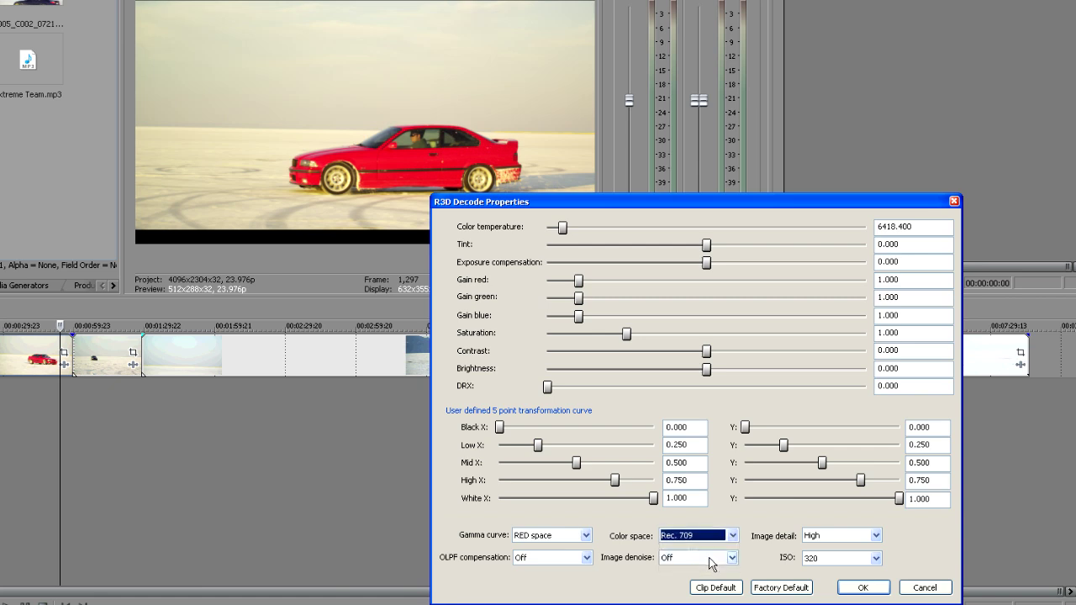
click(731, 535)
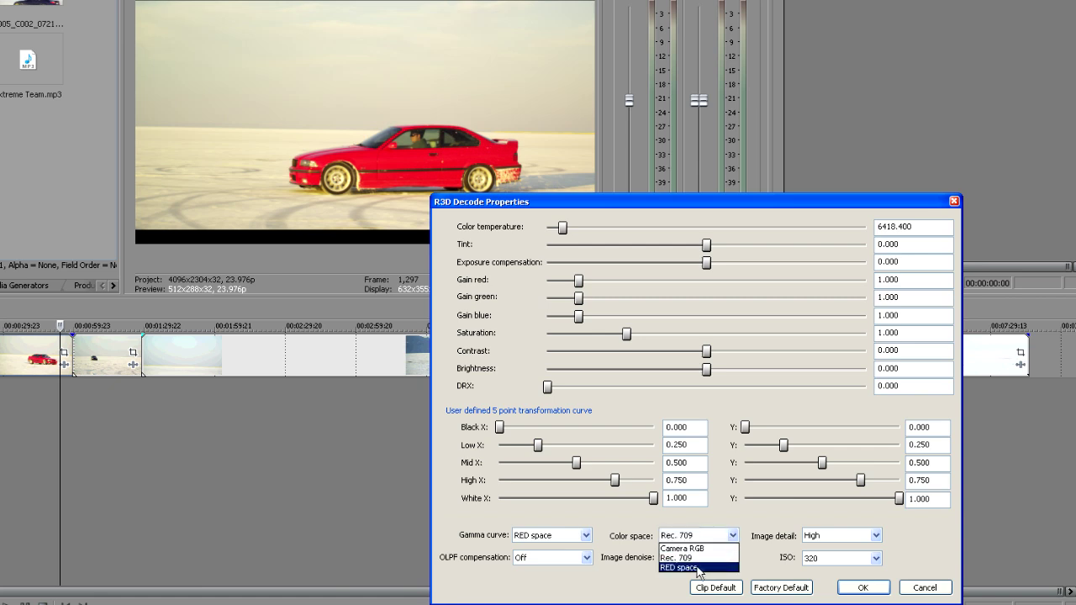
click(697, 570)
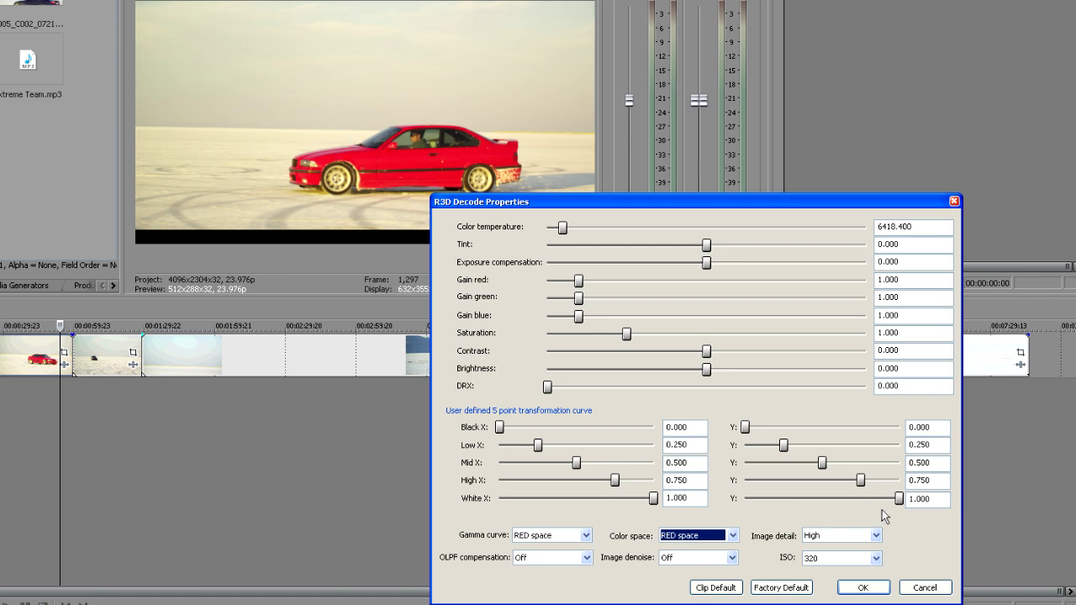
Set image detail to Low, then to Medium.
click(878, 536)
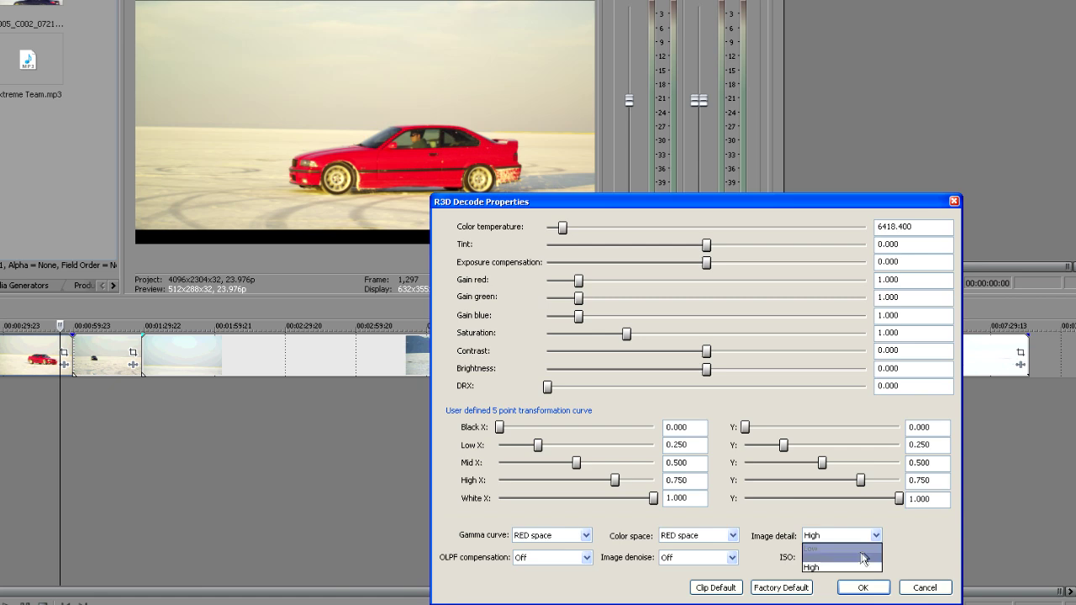
click(858, 556)
click(875, 536)
click(841, 547)
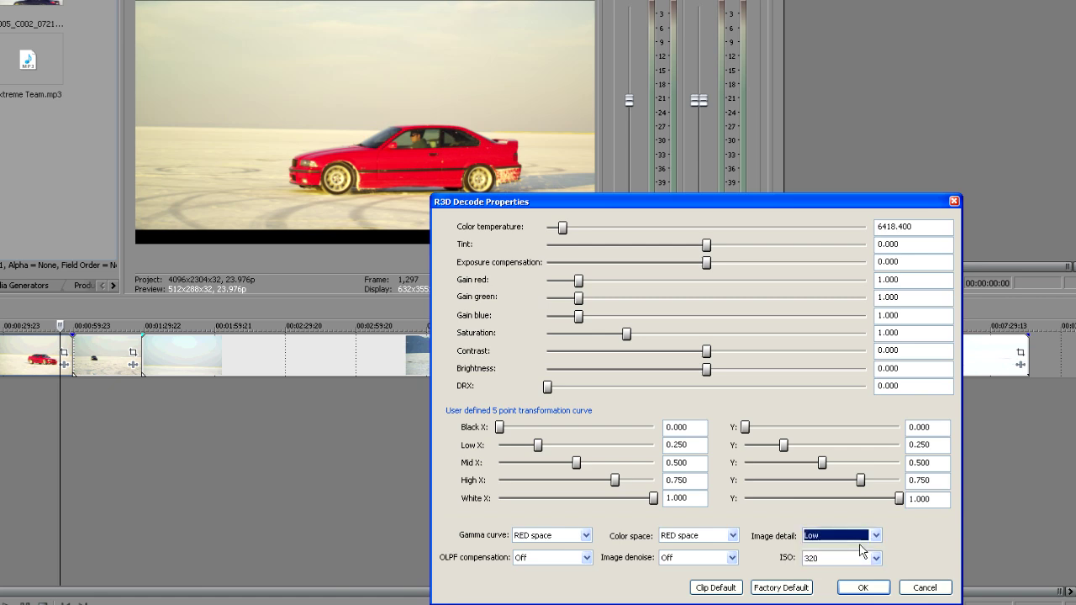
click(876, 536)
click(849, 555)
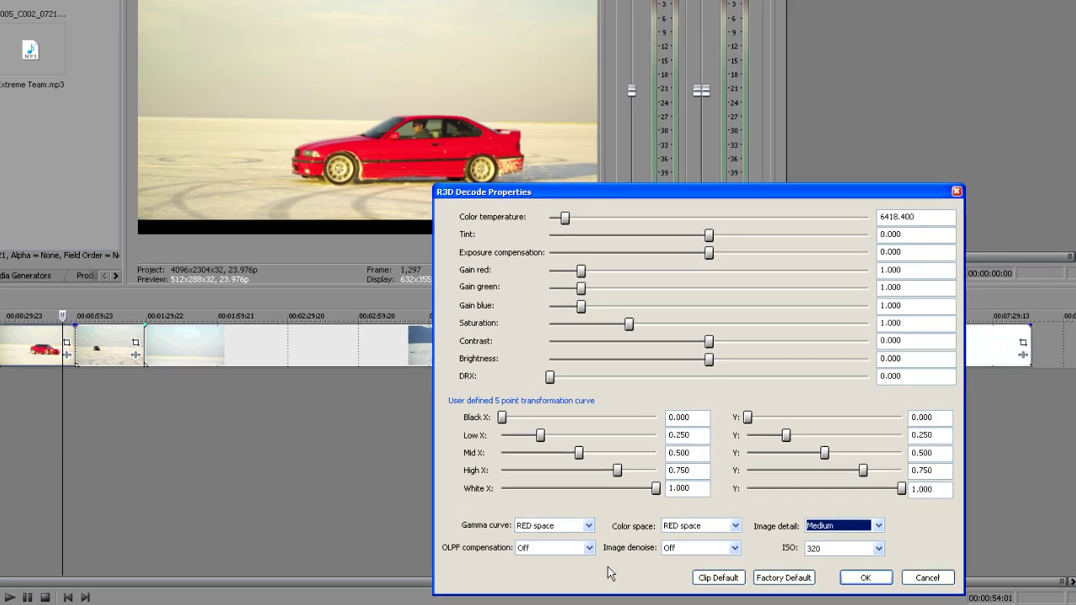
Try OLPF compensation at Low and High, then turn it off.
click(587, 547)
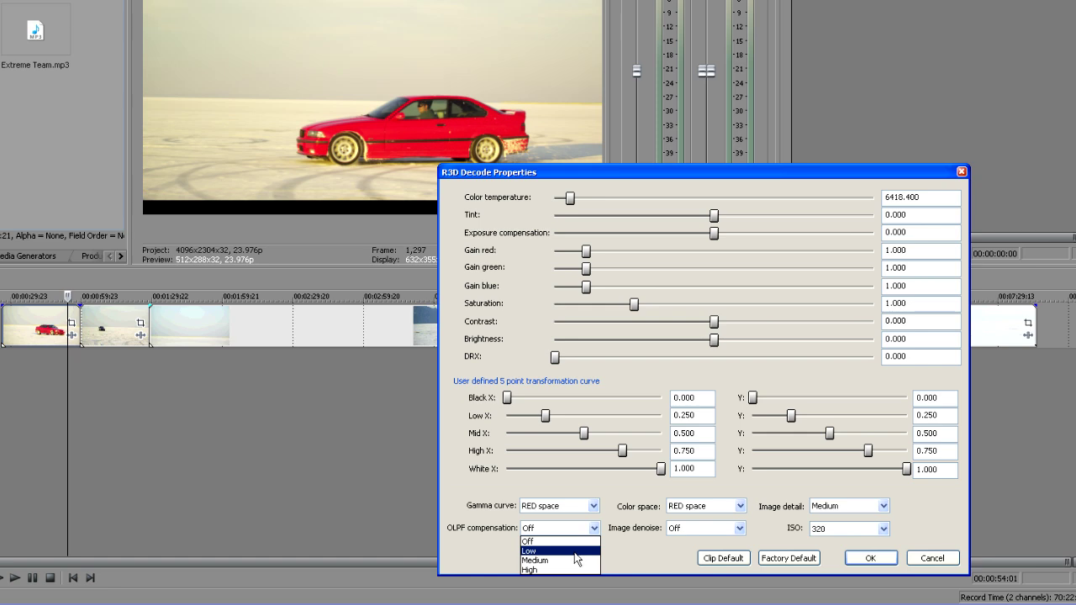
click(574, 551)
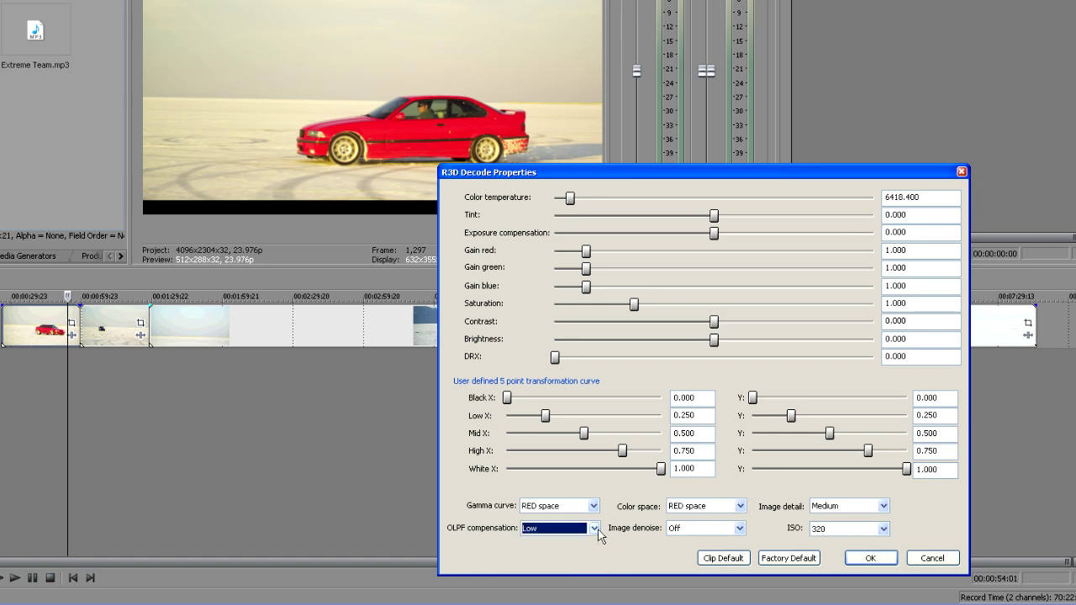
click(594, 528)
click(563, 569)
click(594, 529)
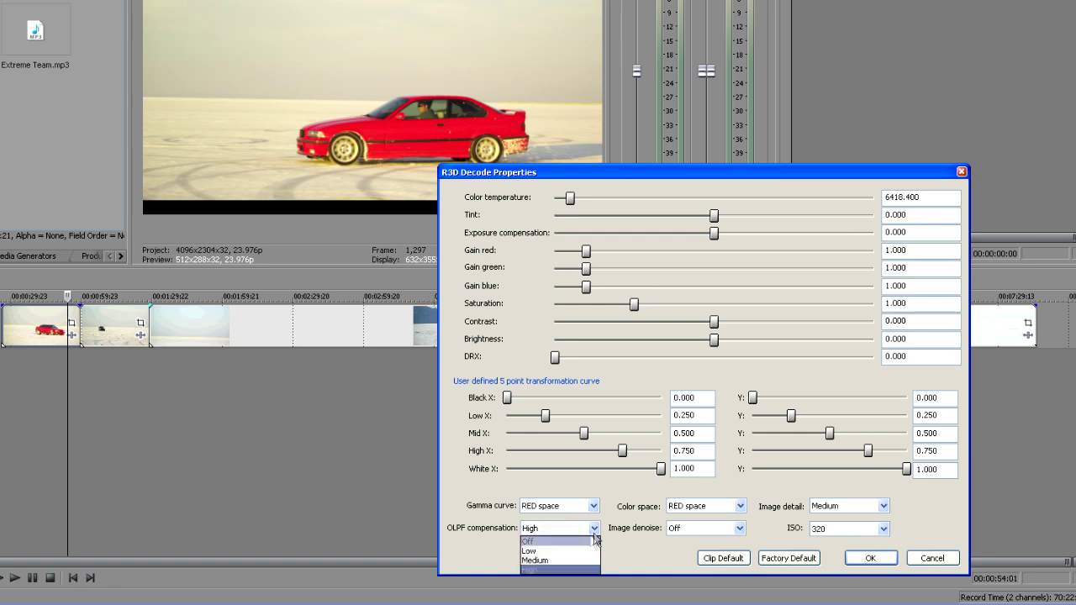
click(541, 544)
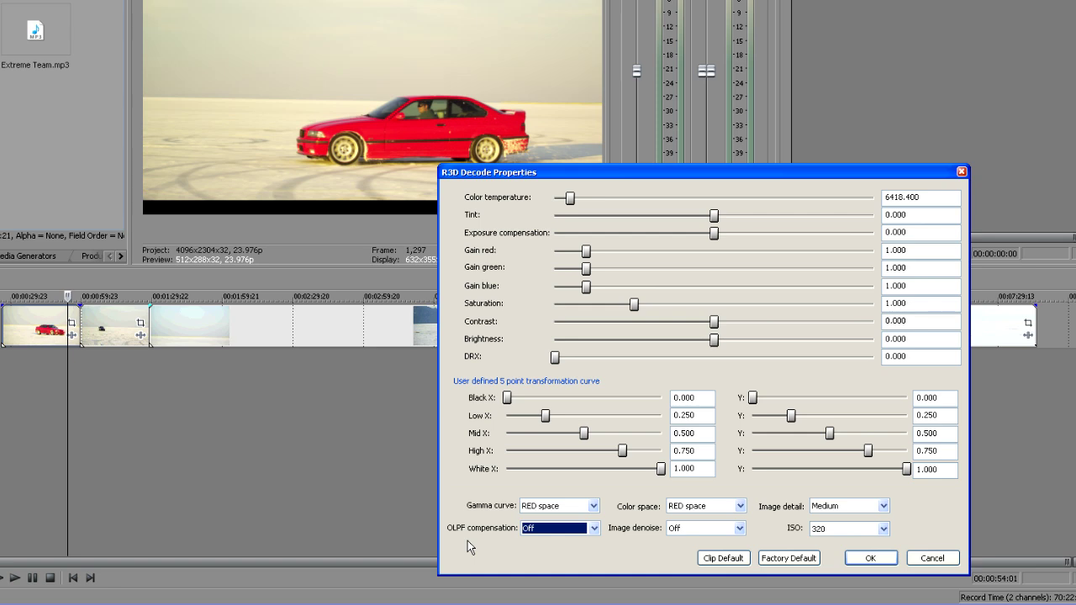
Set image denoise to Maximum, then turn it back off.
click(739, 529)
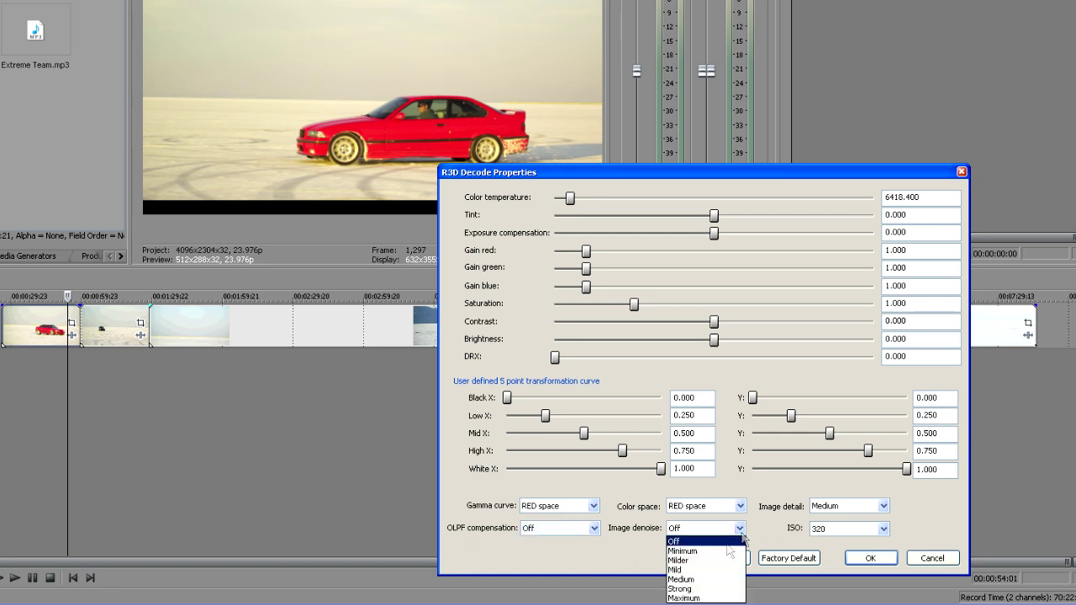
click(688, 597)
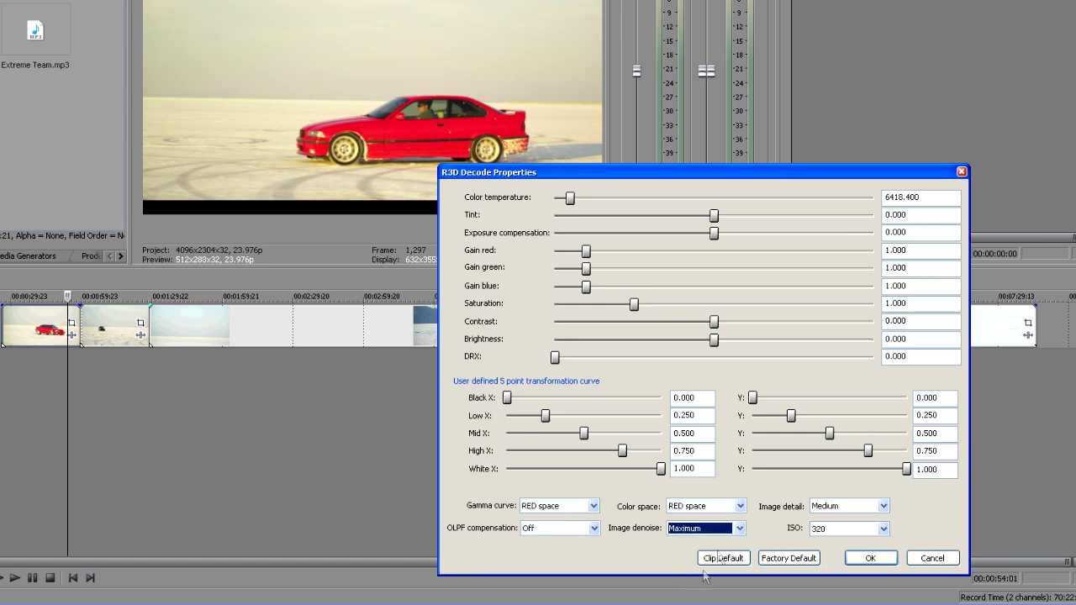
click(739, 528)
click(677, 541)
Try ISO 160 and 100, then restore ISO 320.
click(882, 529)
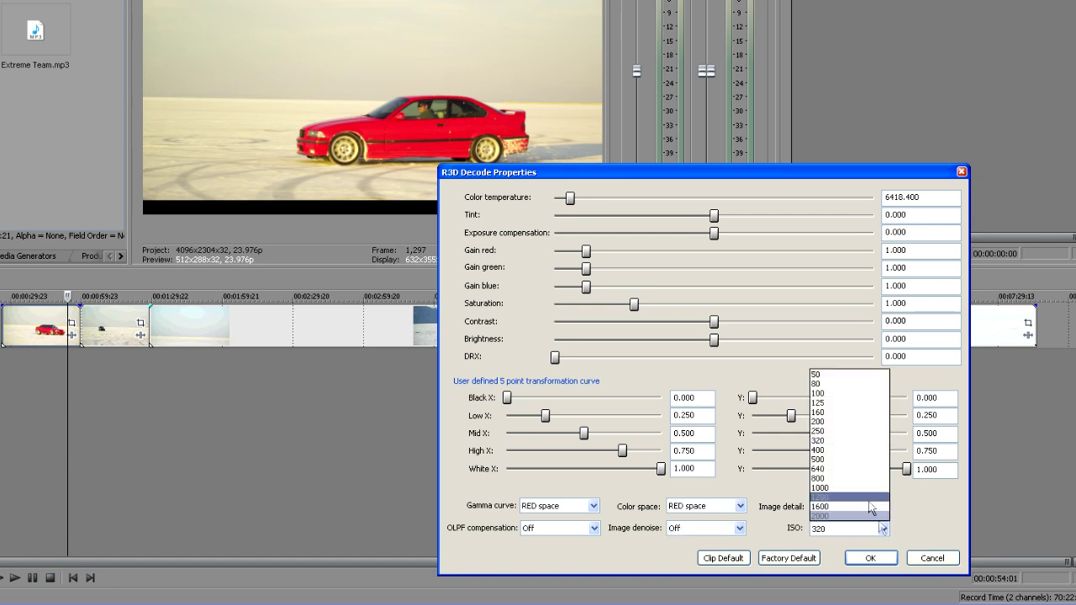
click(842, 413)
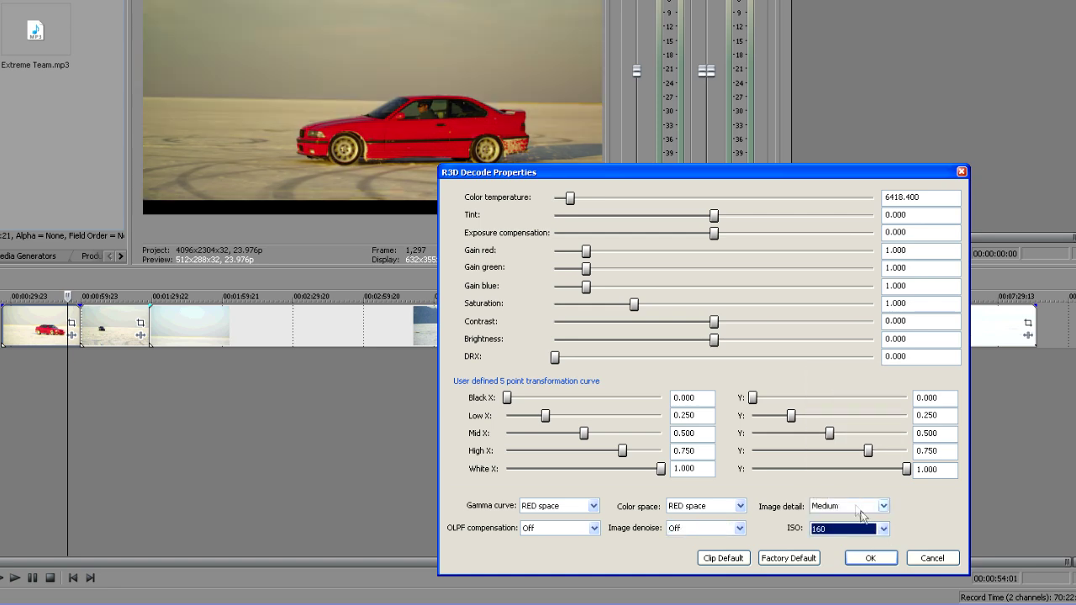
click(883, 530)
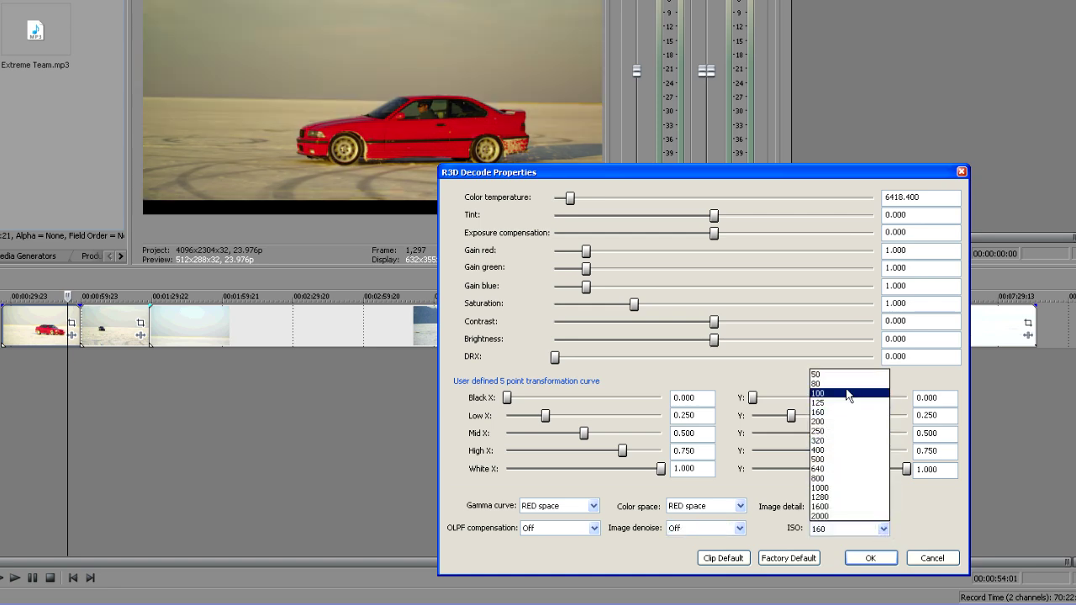
click(849, 393)
click(884, 528)
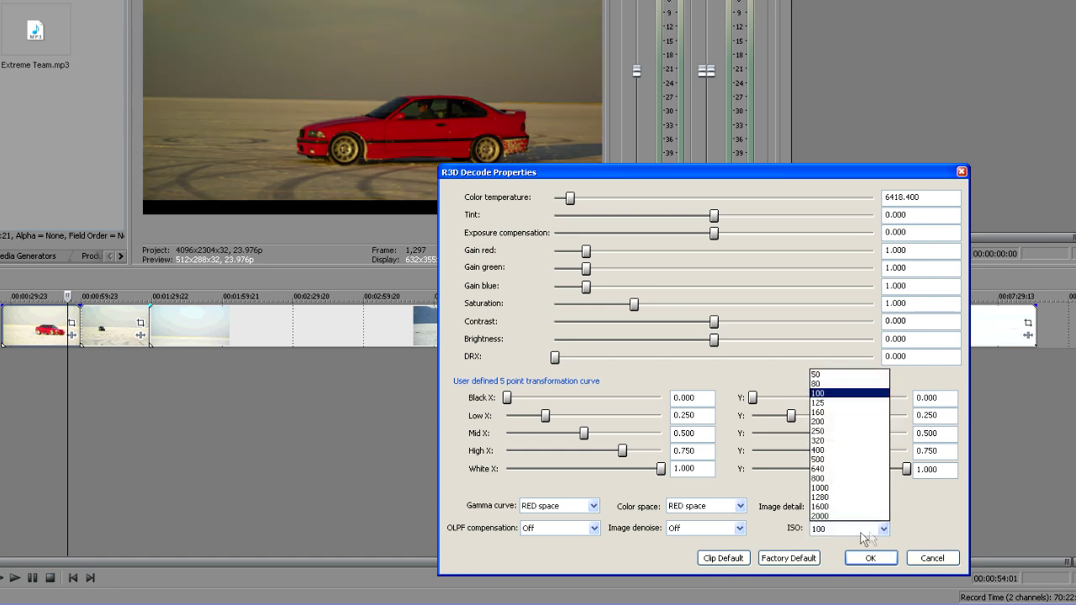
click(829, 442)
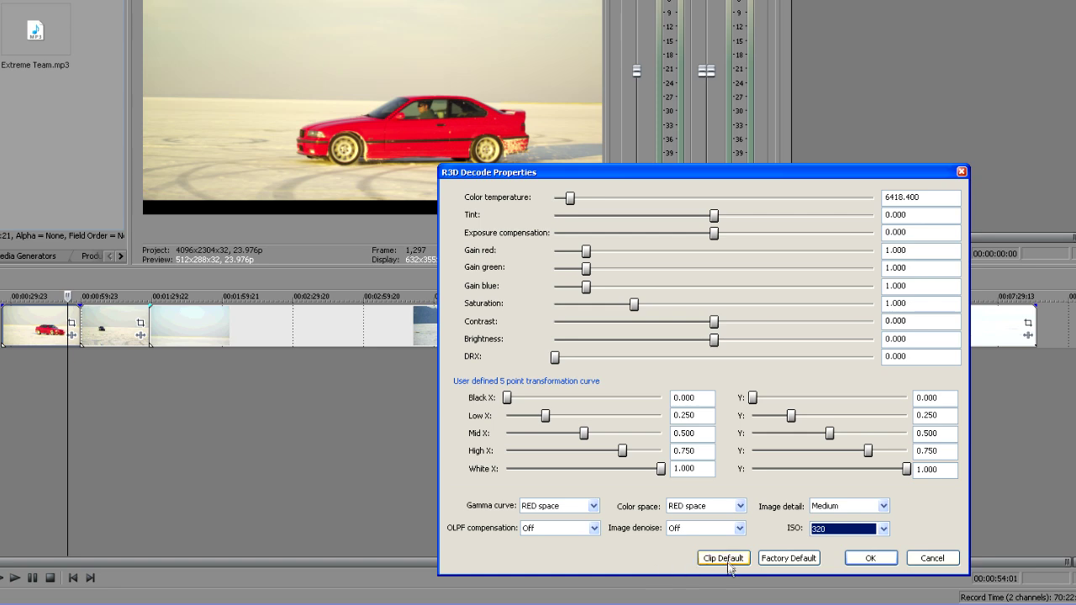
Toggle Clip Default and Factory Default, keep factory defaults (6500.000 temperature), and apply.
click(727, 563)
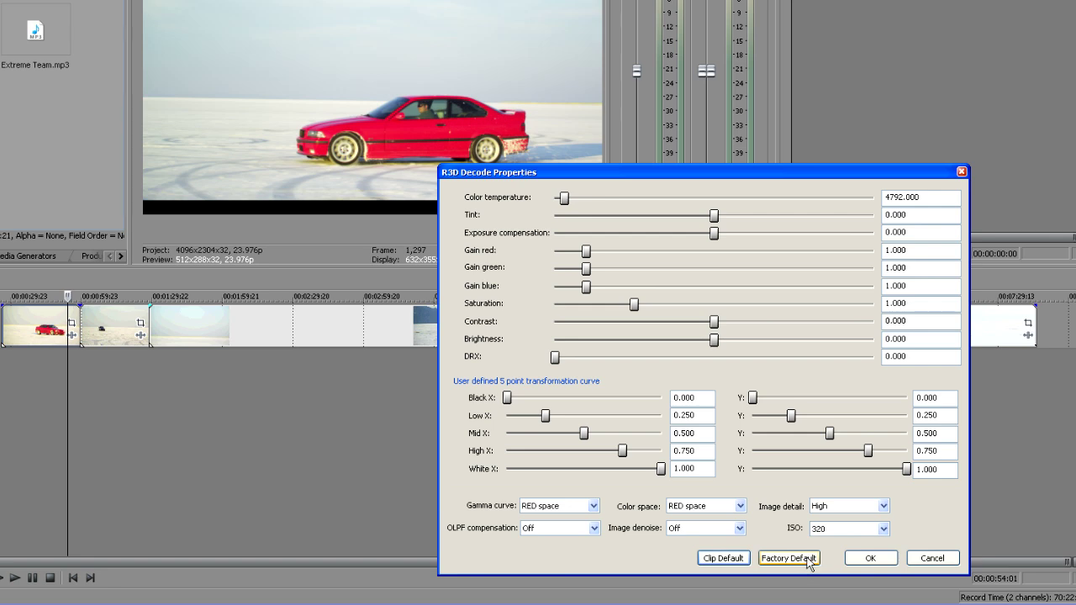
click(809, 563)
click(721, 560)
click(775, 558)
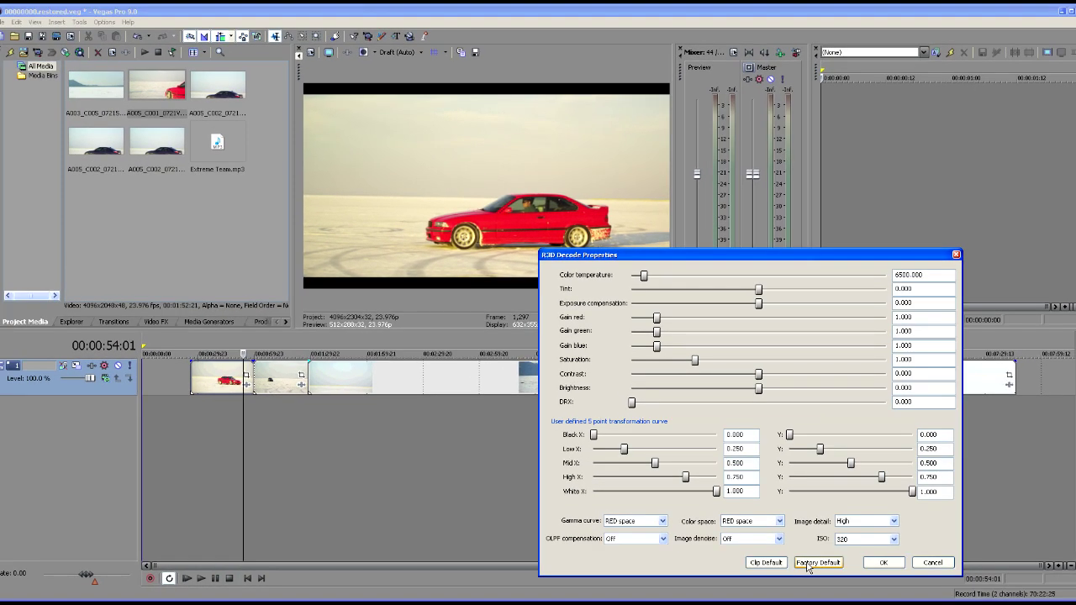
click(882, 562)
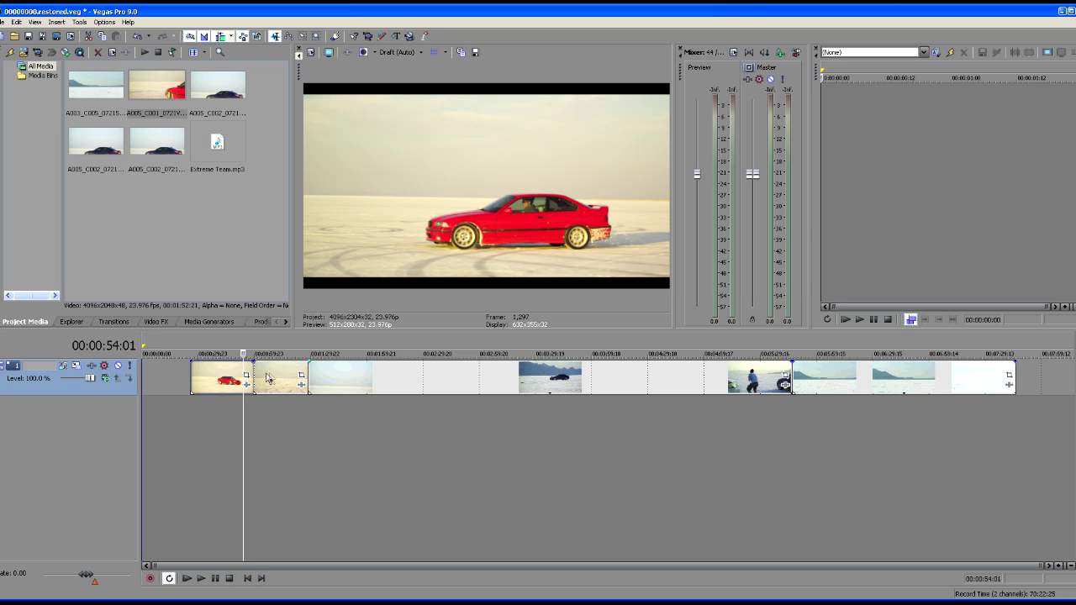
Scrub the playhead across the second clip and land on the distant black car shot at 00:02:09:10.
click(293, 385)
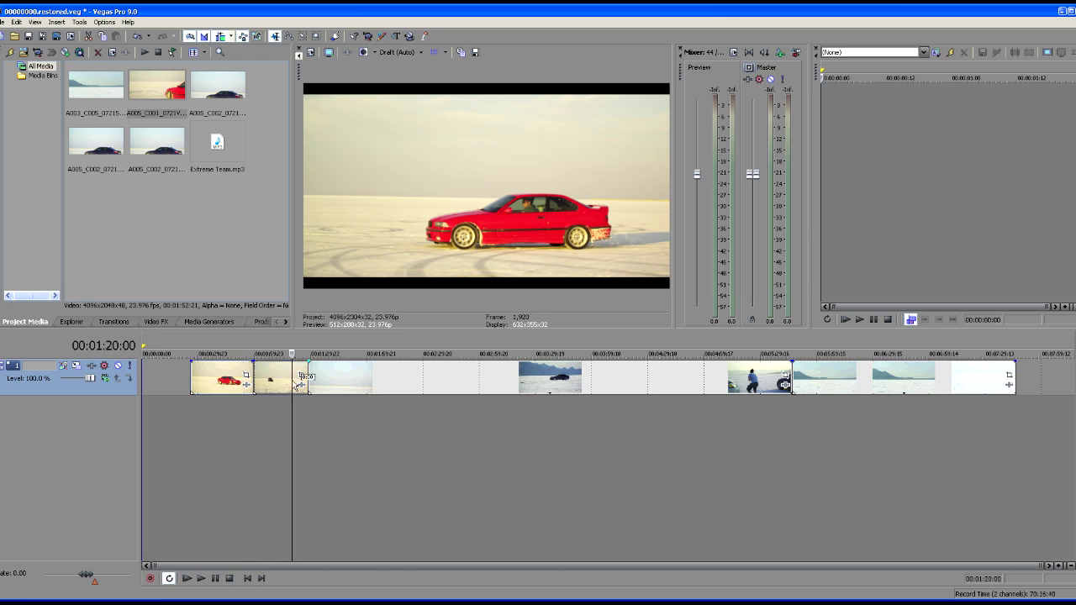
click(233, 385)
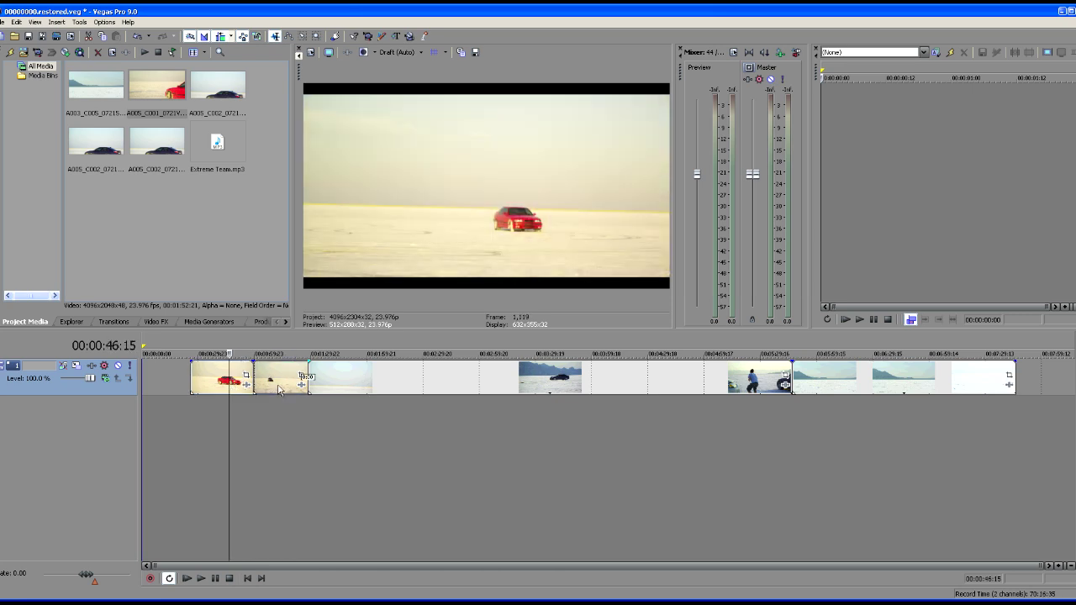
click(277, 385)
click(226, 385)
click(273, 386)
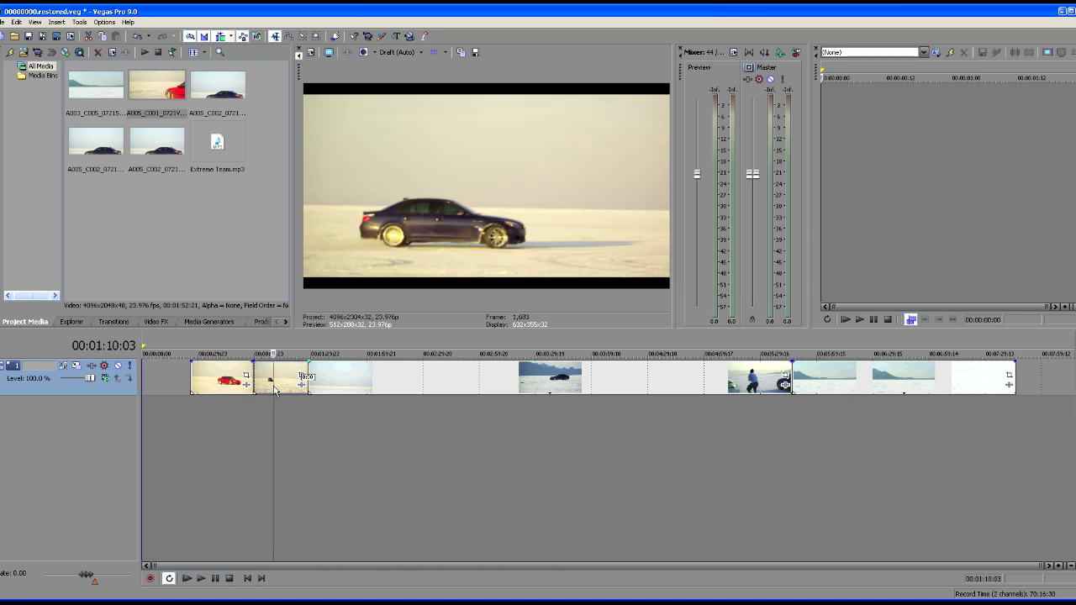
click(384, 410)
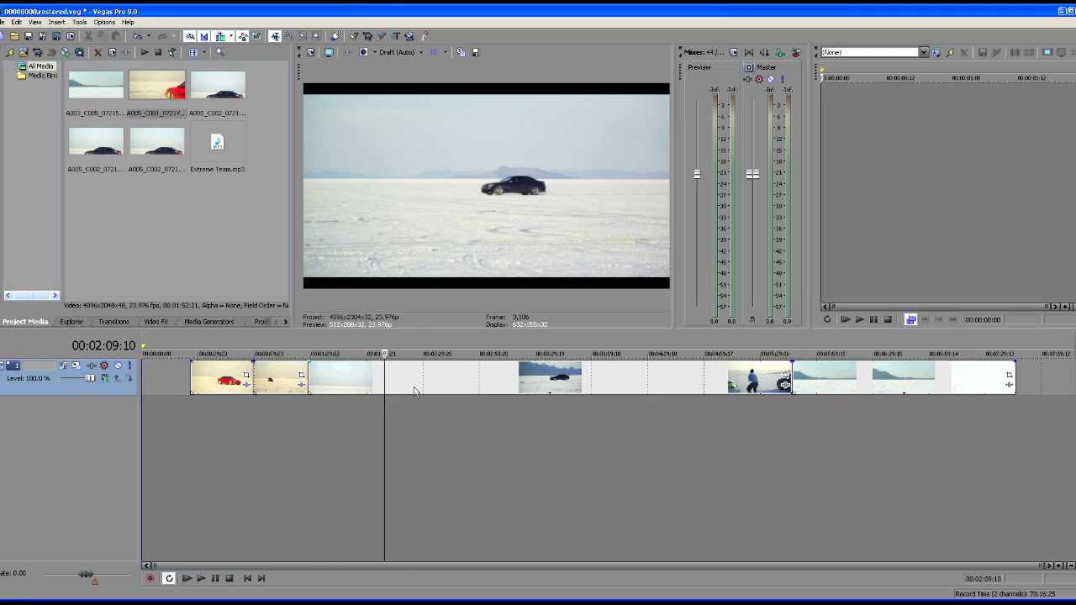
Select the distant-car clip's media in the Project Media List and view its R3D decode properties.
click(364, 382)
right_click(364, 382)
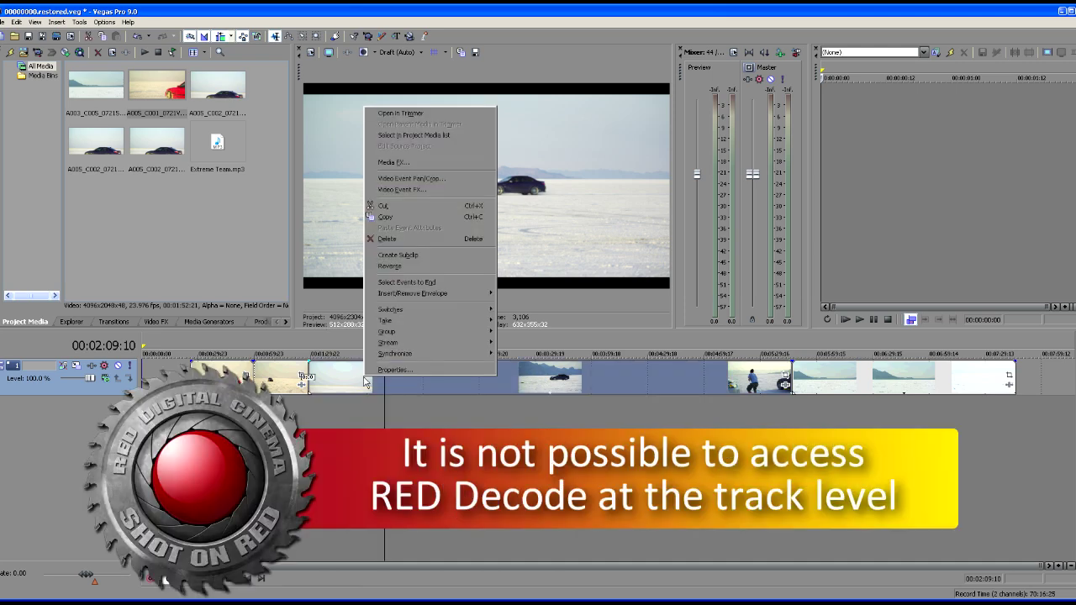
mouse_move(410, 354)
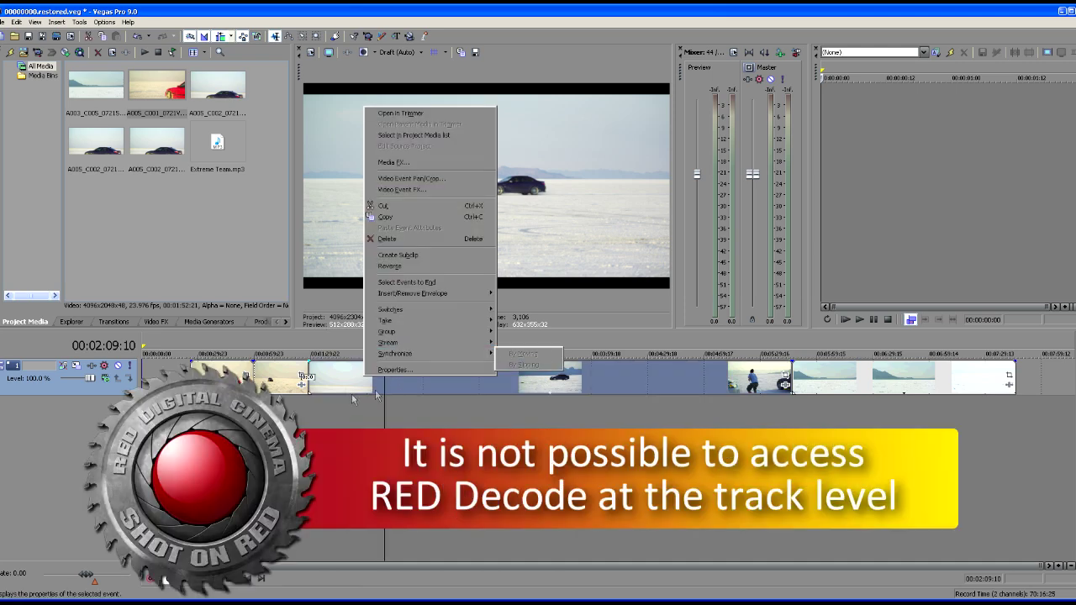
click(432, 135)
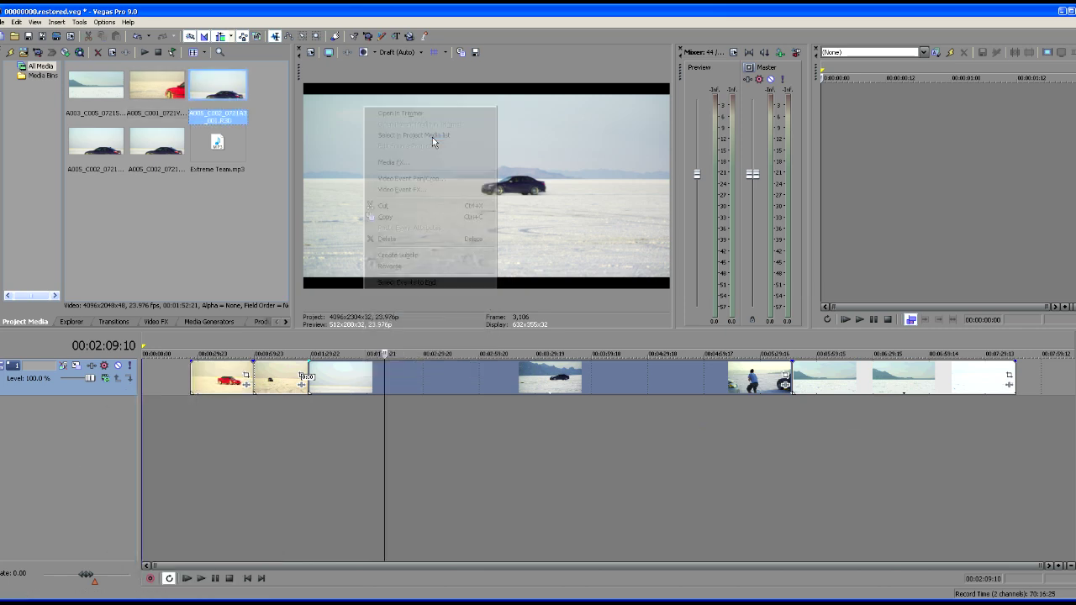
right_click(206, 87)
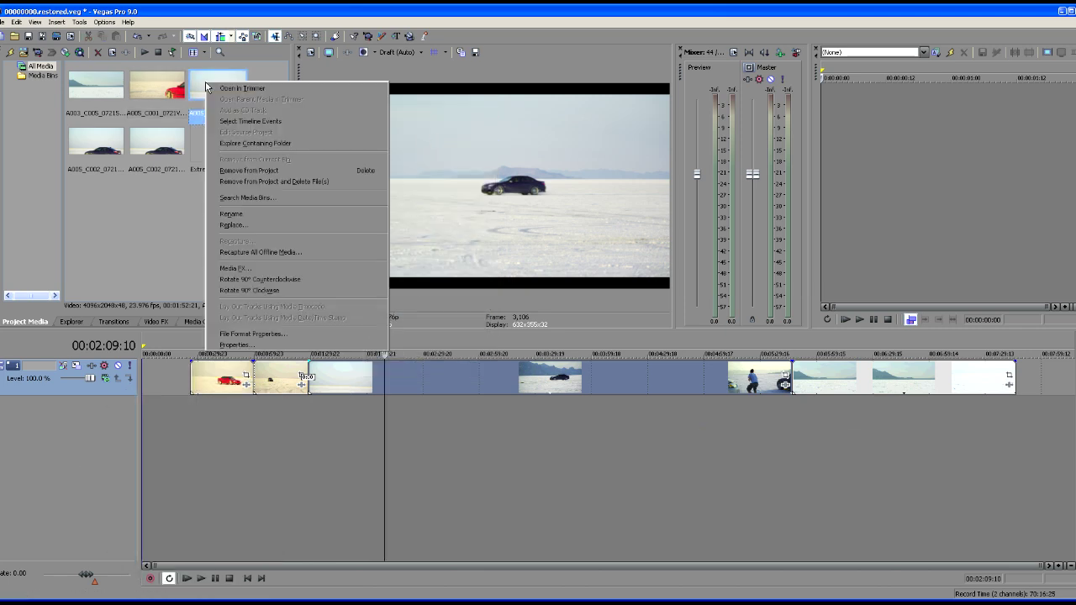
click(251, 339)
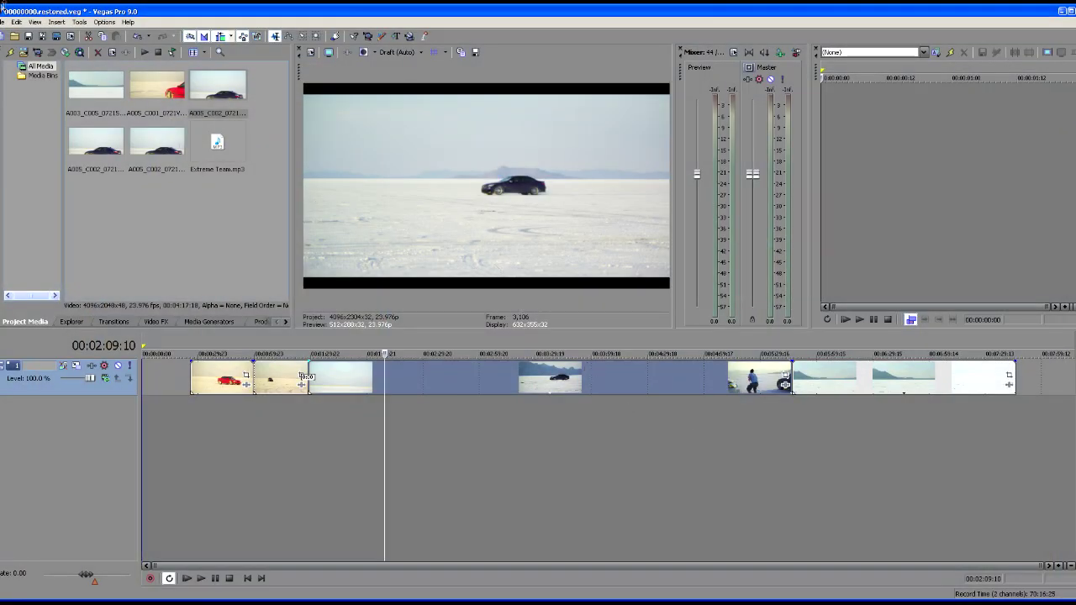
Show the Histogram video scope, reopen the media's R3D Decode Properties, and test raising the black point.
click(35, 22)
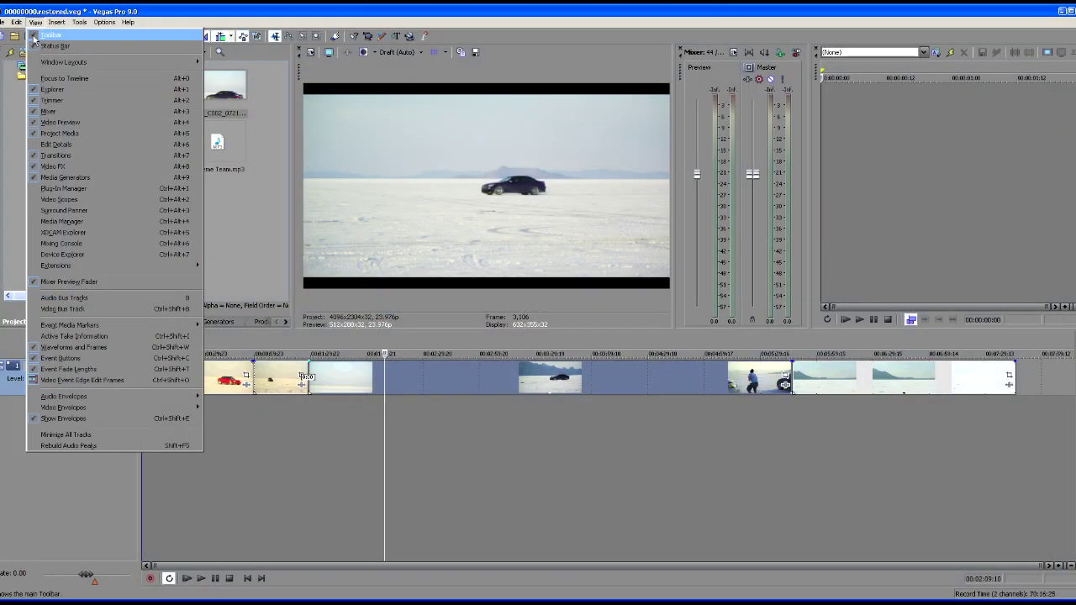
click(76, 201)
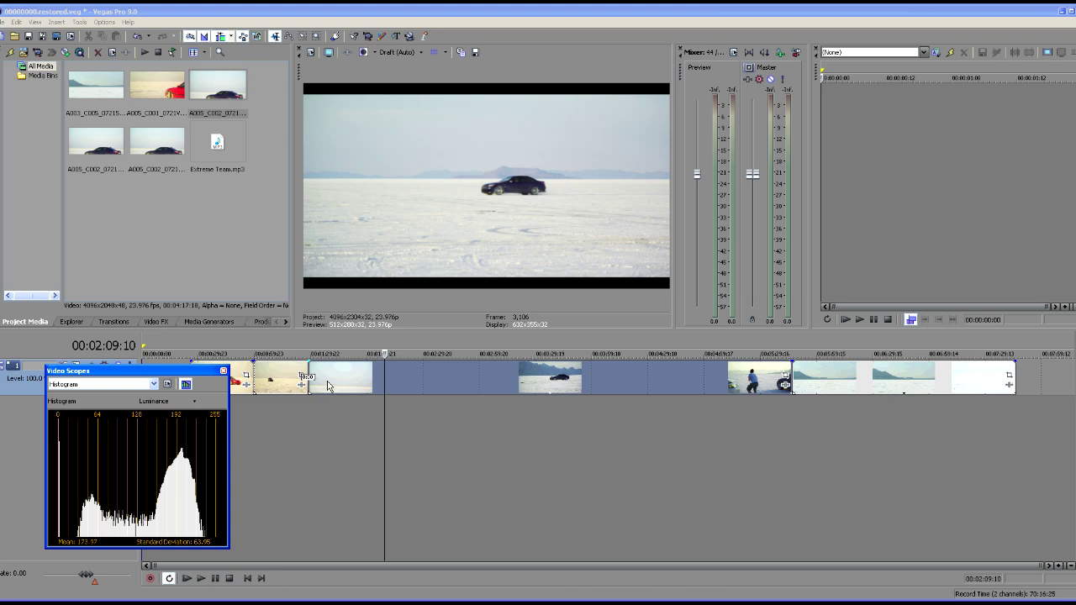
right_click(205, 100)
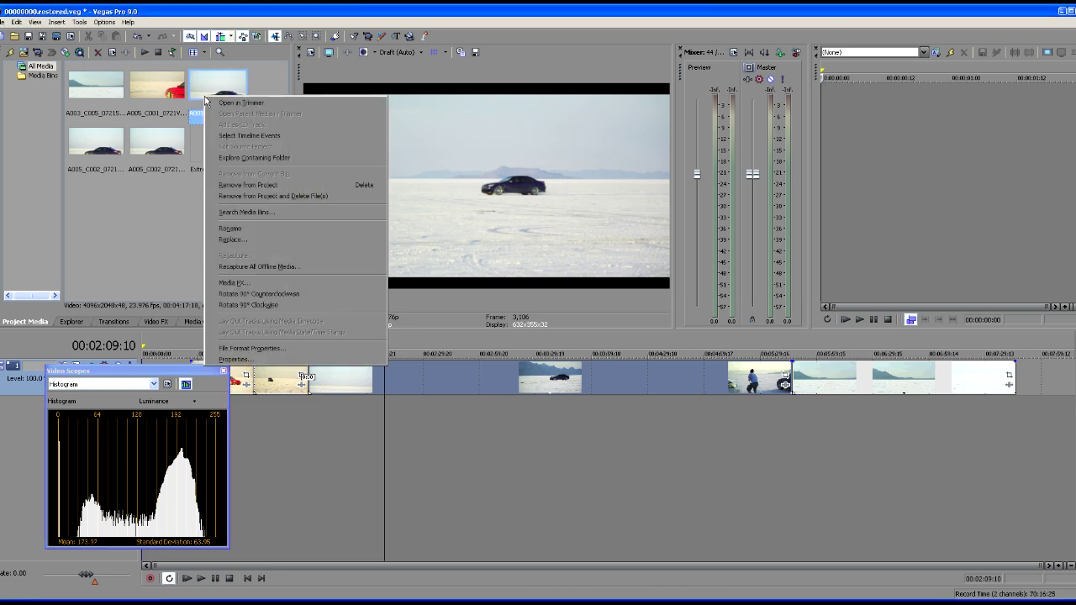
click(260, 348)
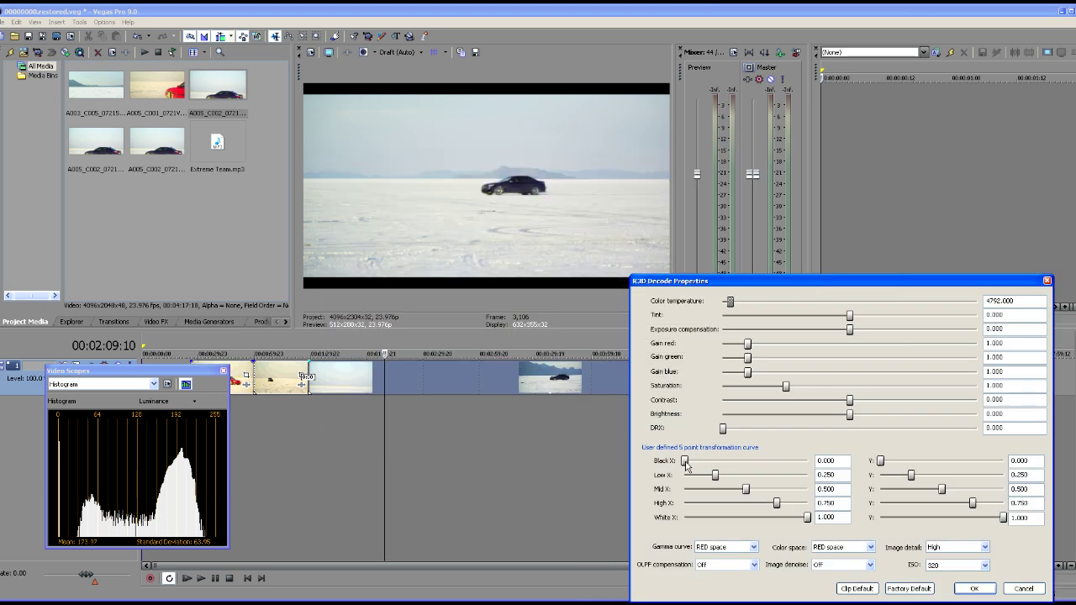
mouse_move(685, 465)
mouse_down()
mouse_move(777, 464)
mouse_move(682, 467)
mouse_move(710, 469)
mouse_move(684, 477)
mouse_up()
Try curve tweaks of Mid X 0.556, White X 0.734 and White Y 0.560, then restore White X to 1.000.
drag(747, 493, 780, 495)
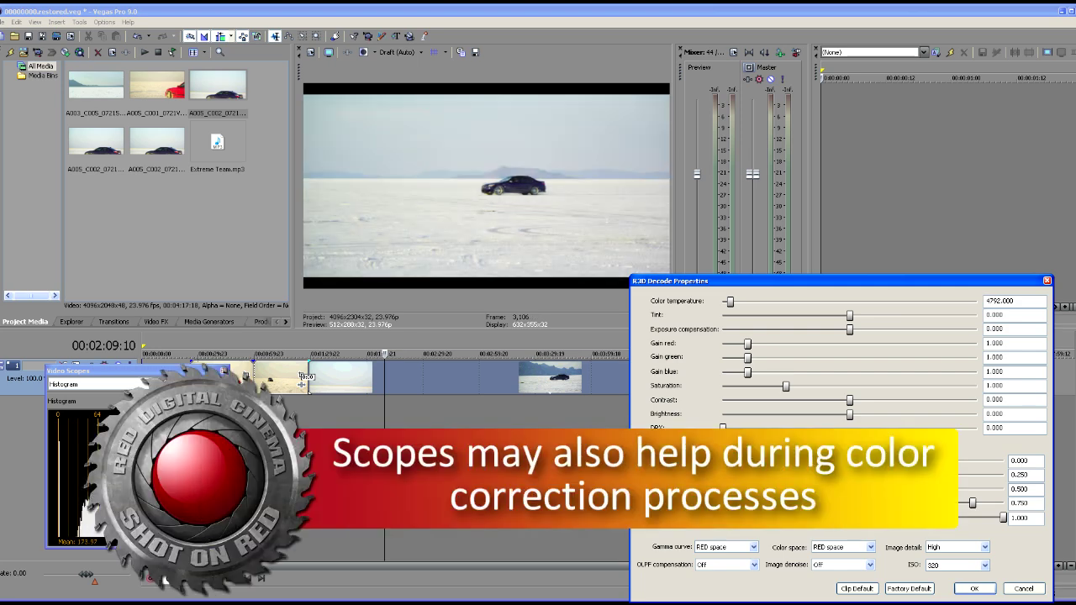
drag(760, 489, 752, 489)
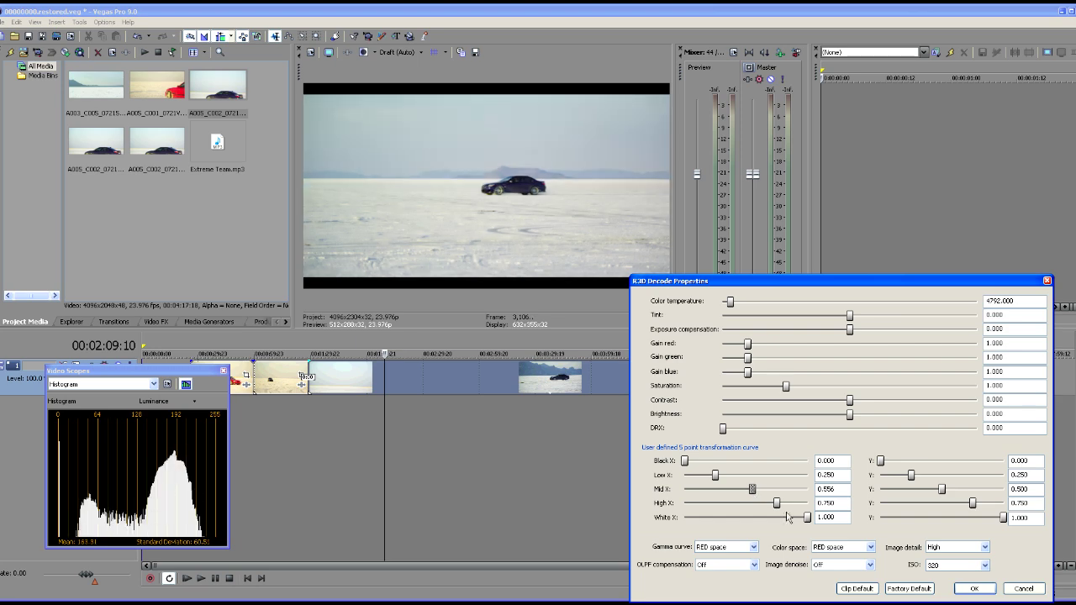
mouse_move(809, 523)
mouse_down()
mouse_move(775, 522)
mouse_move(796, 521)
mouse_up()
mouse_move(1003, 519)
mouse_down()
mouse_move(951, 522)
mouse_move(1004, 518)
mouse_up()
drag(795, 517, 746, 492)
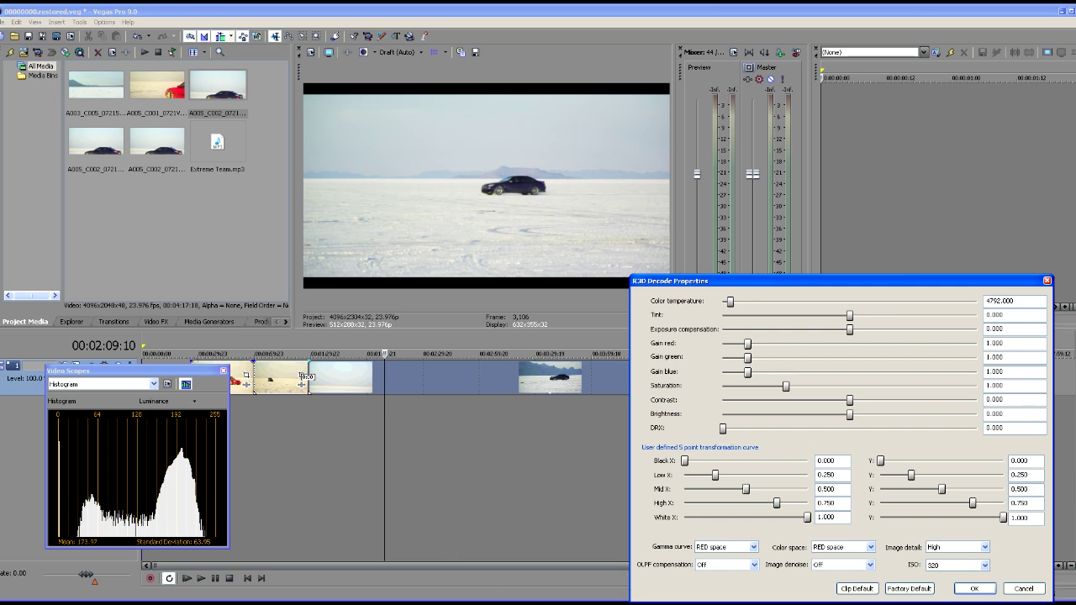
Discard the decode changes and step through later shots to the car shot at 00:04:56:05.
click(1023, 593)
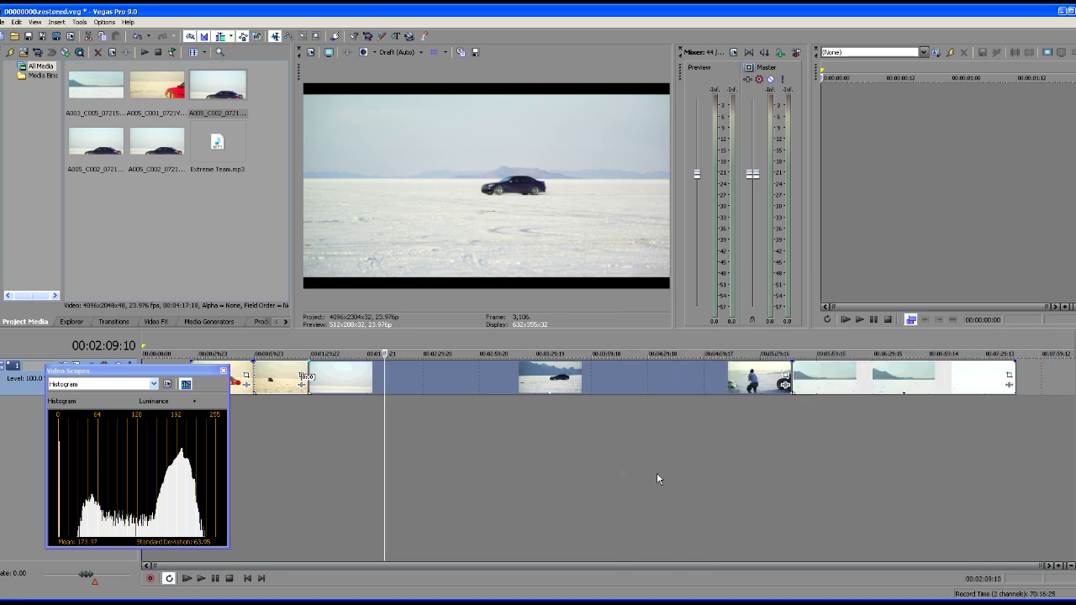
click(533, 467)
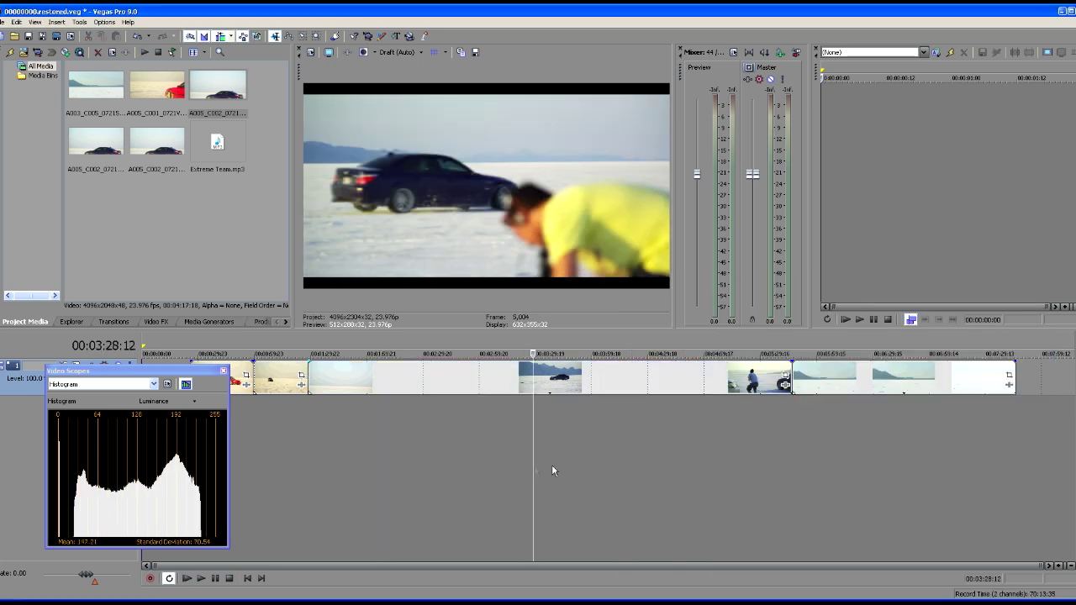
click(517, 471)
click(578, 467)
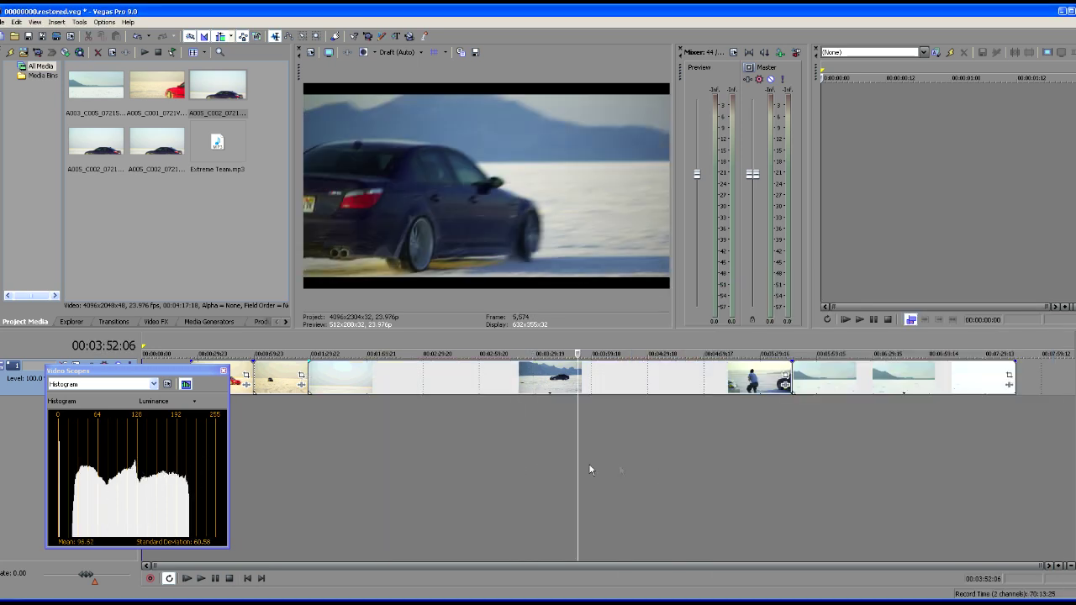
click(619, 463)
click(655, 468)
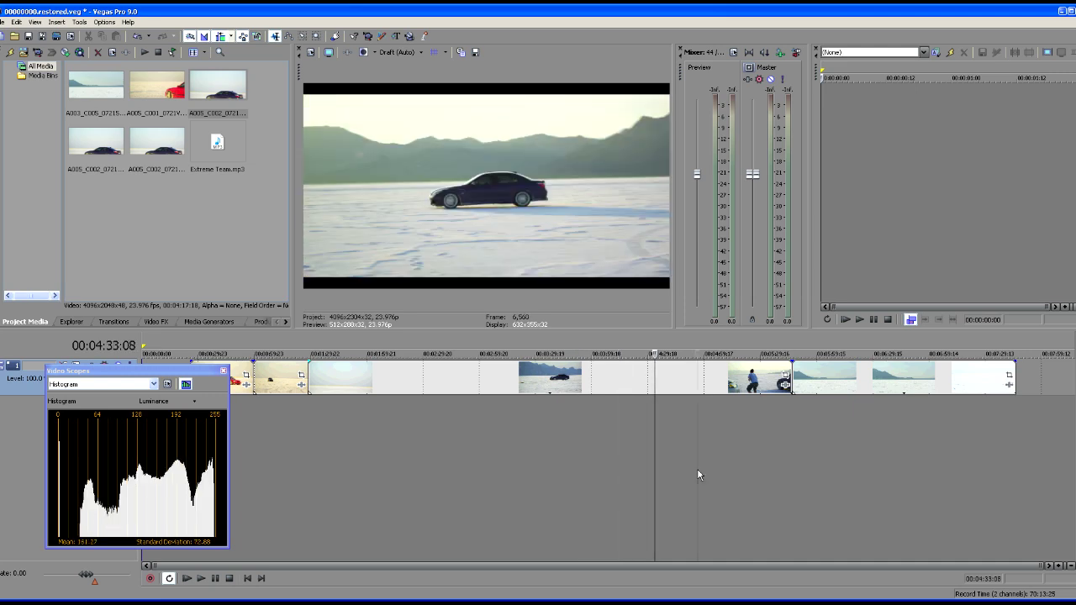
click(698, 475)
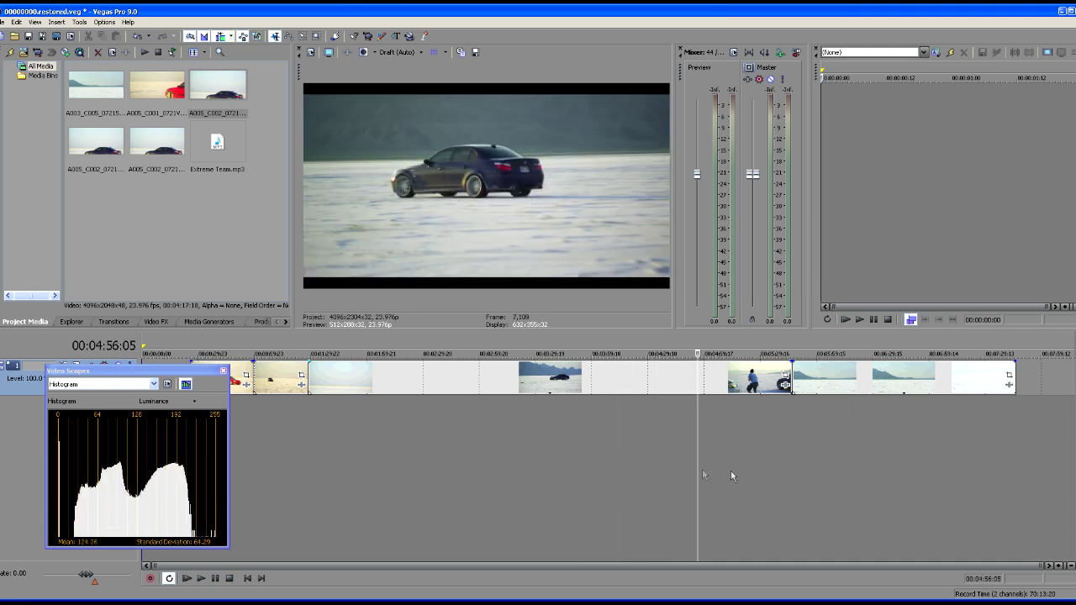
Open the car media's R3D Decode Properties beside the preview, try the black point, and select 00:04:51–00:05:09.
right_click(209, 85)
click(252, 336)
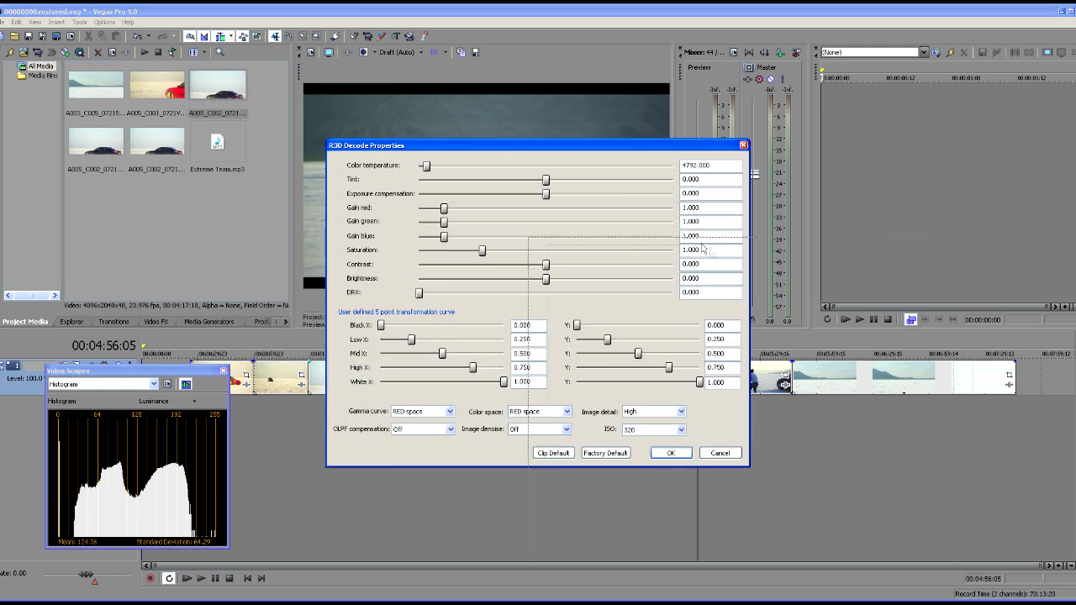
drag(703, 248, 816, 272)
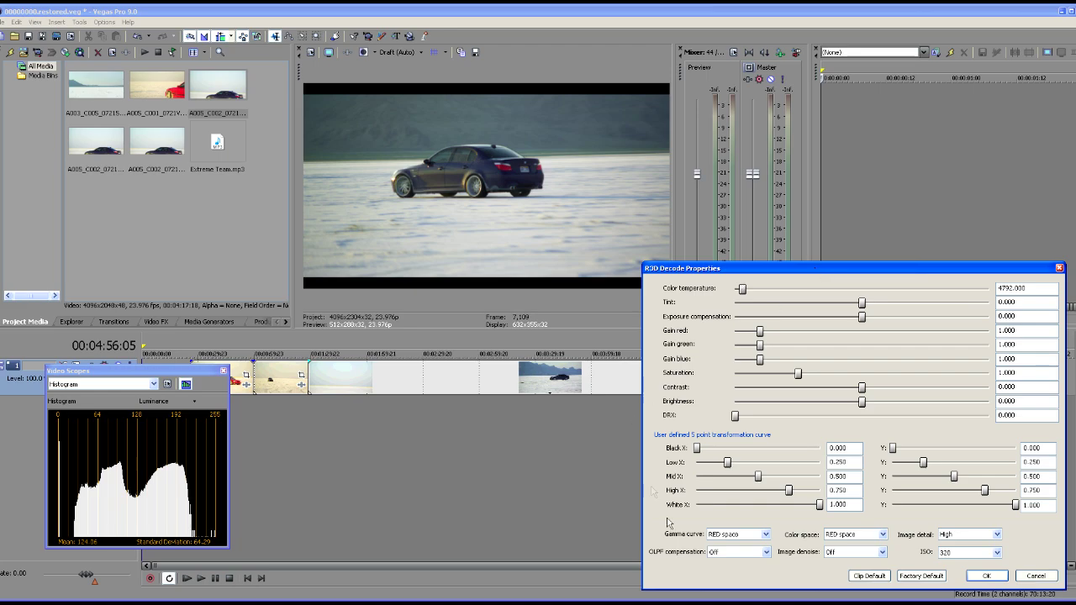
mouse_move(705, 450)
mouse_down()
mouse_move(740, 451)
mouse_move(710, 454)
mouse_up()
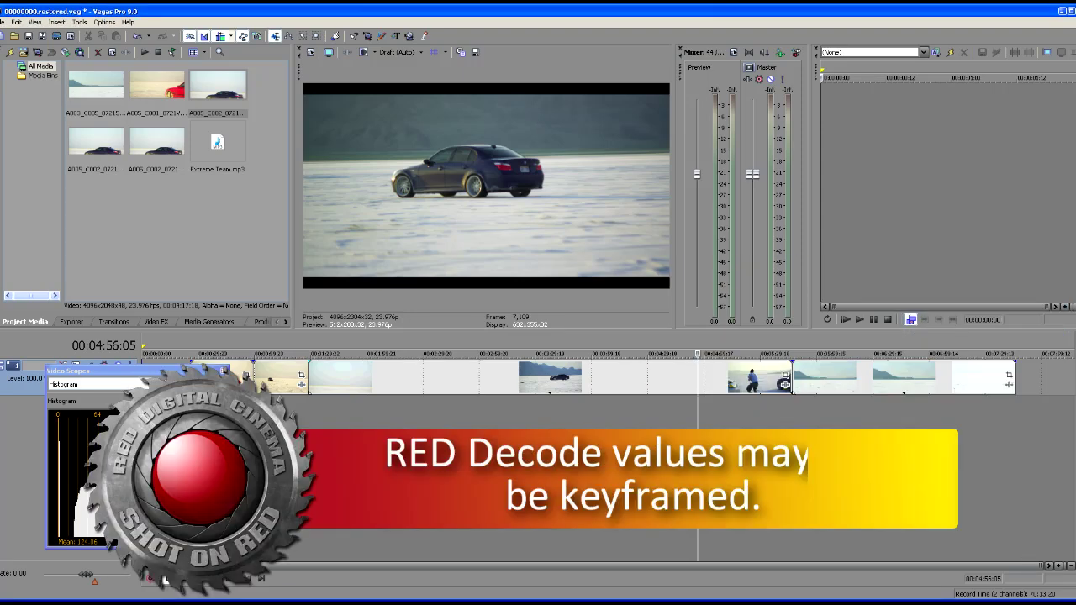
drag(688, 347, 722, 347)
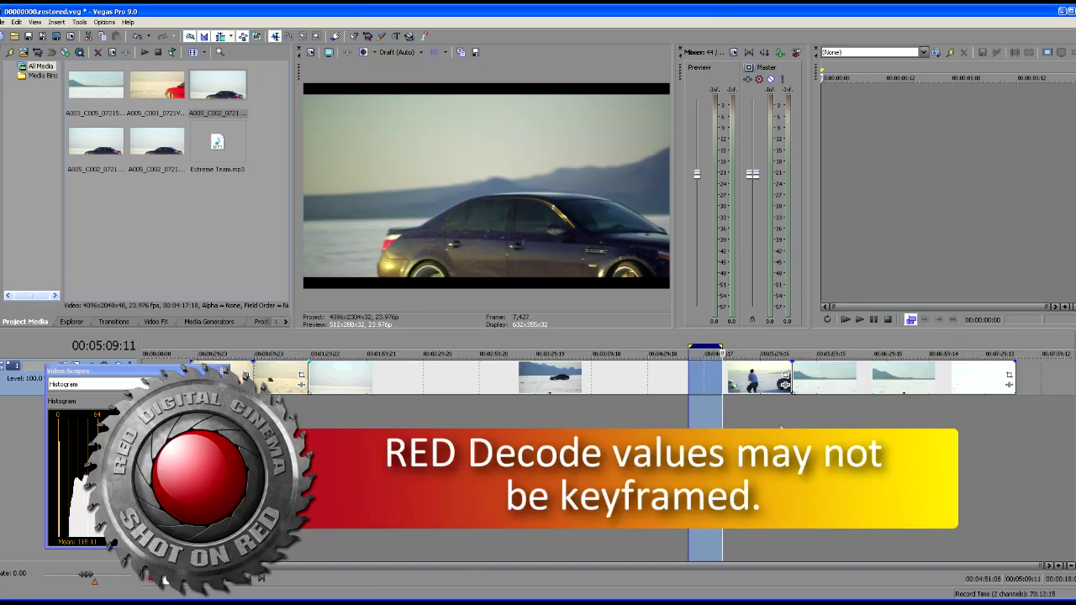
Loop-play the 00:04:51–00:05:09 selection, stopping once and restarting it.
key(space)
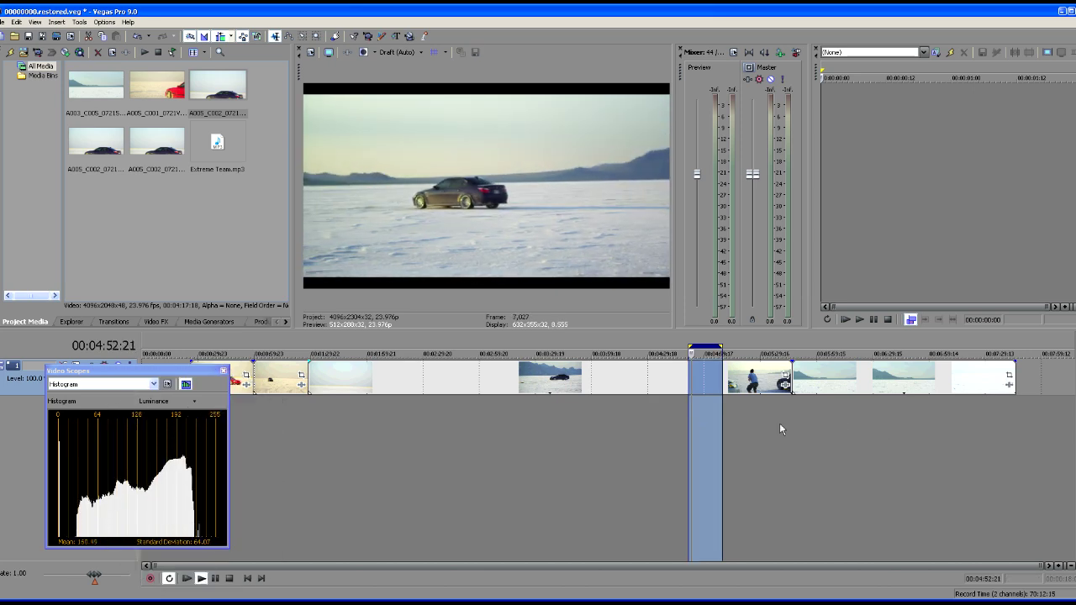
key(space)
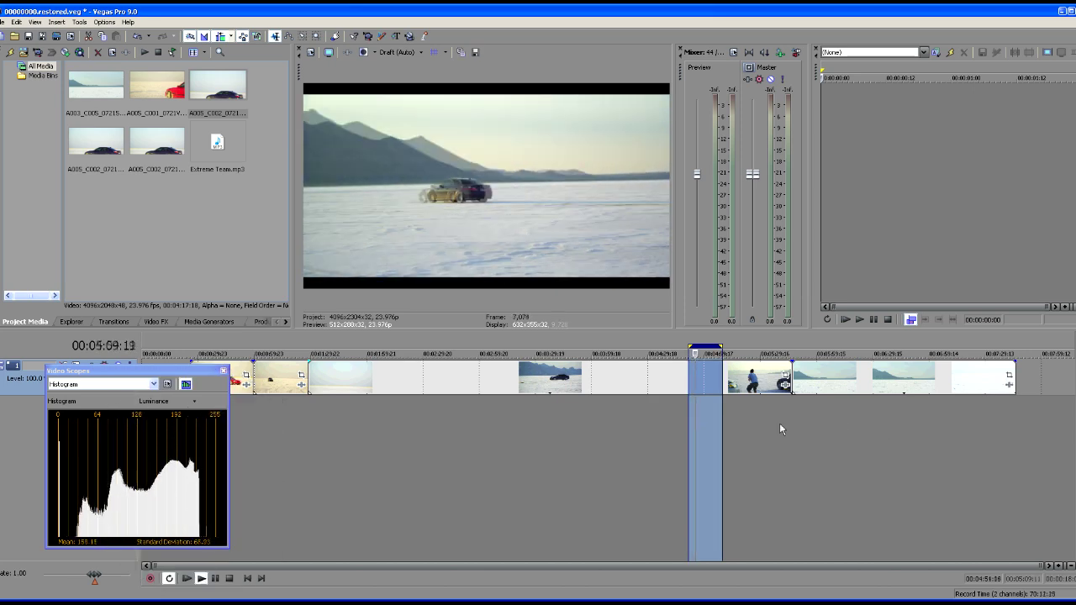
key(space)
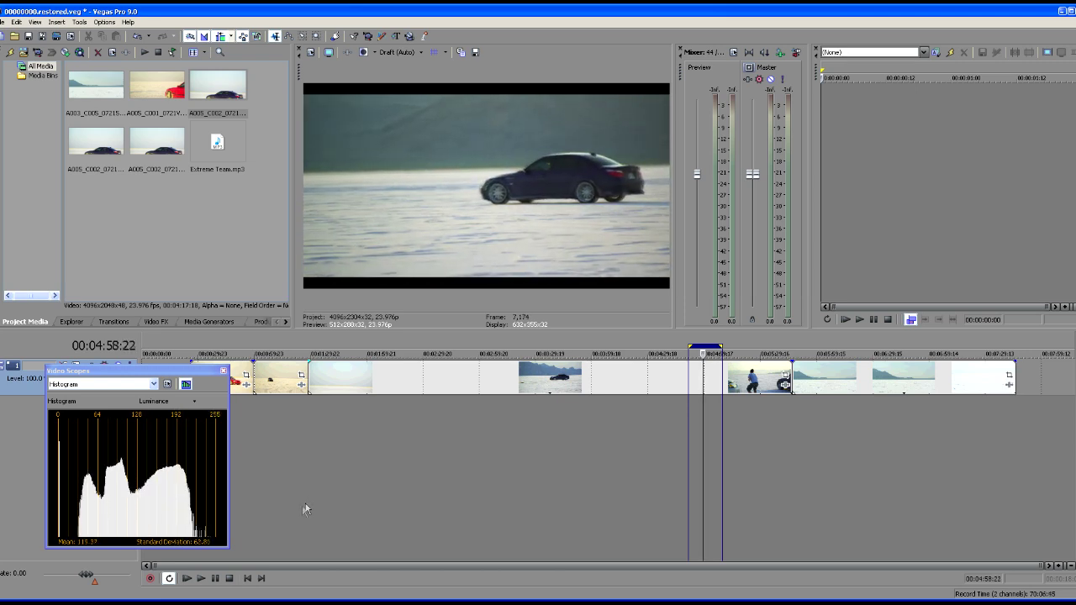
Reopen the car clip's R3D Decode Properties during playback and move it clear of the preview.
right_click(223, 87)
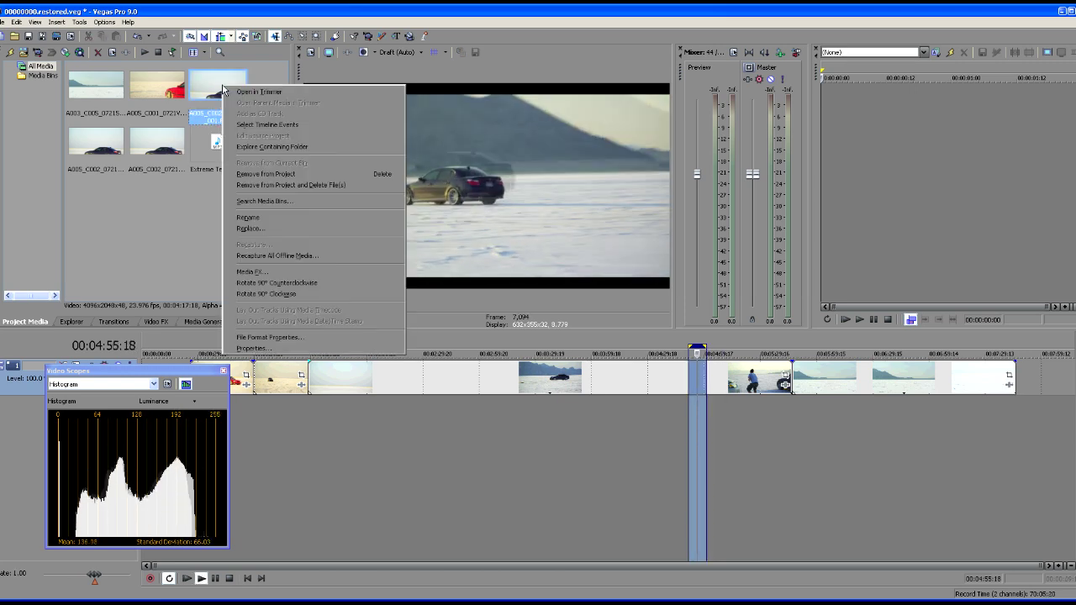
click(317, 337)
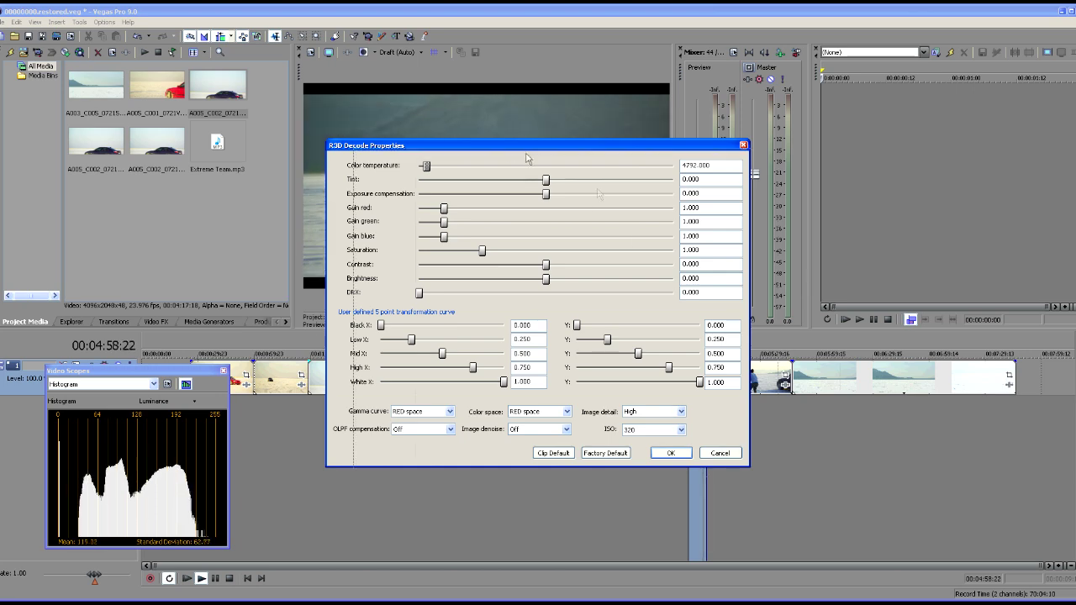
drag(802, 304, 813, 274)
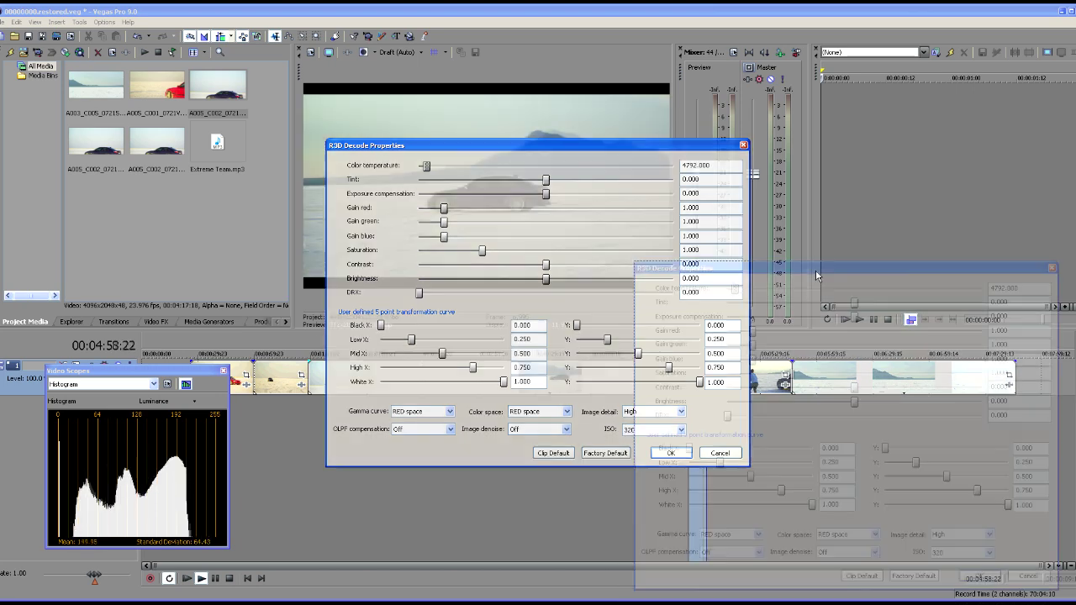